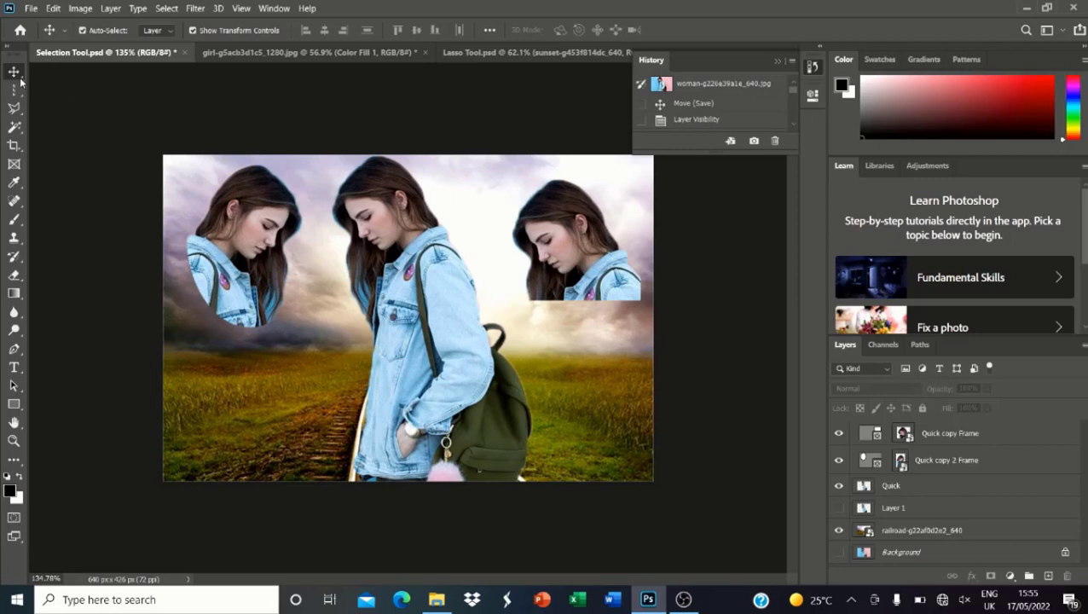
Draw an artboard of about 614 × 379 px around the composition with the Artboard tool
right_click(16, 73)
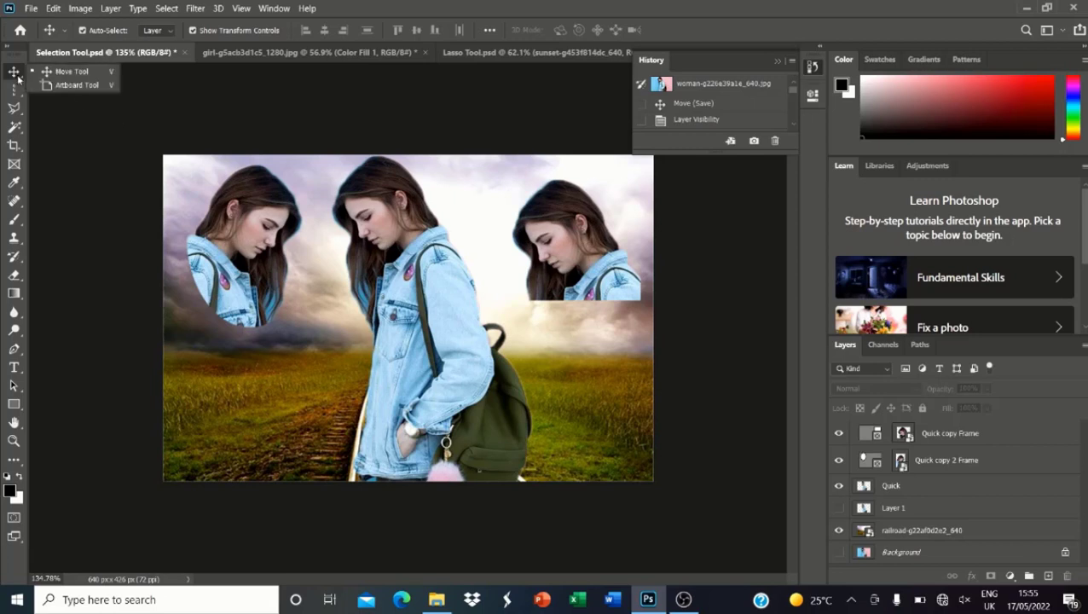
click(68, 85)
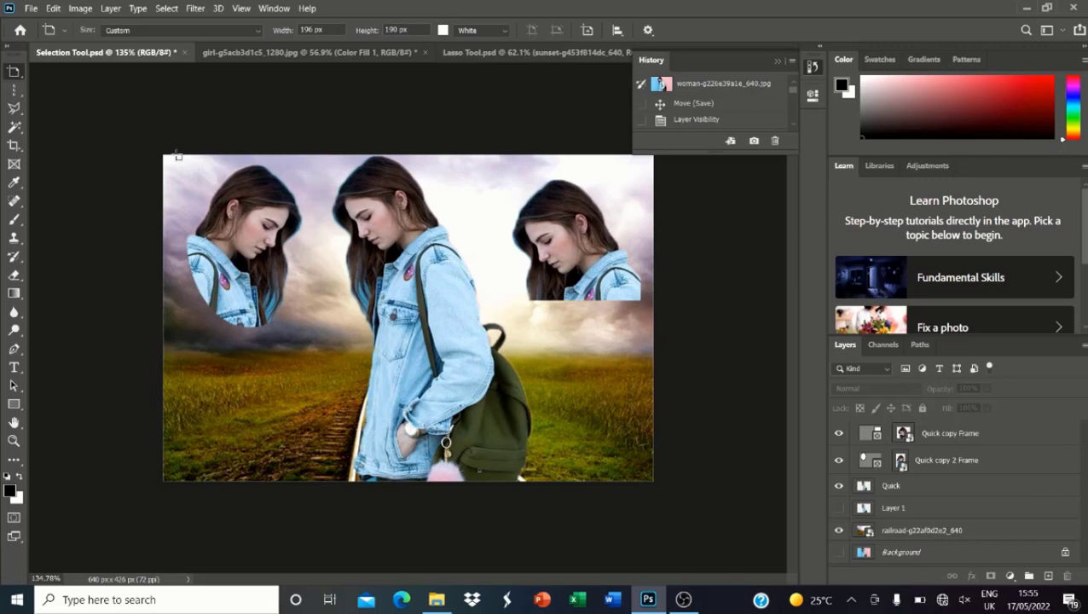
drag(177, 156, 646, 448)
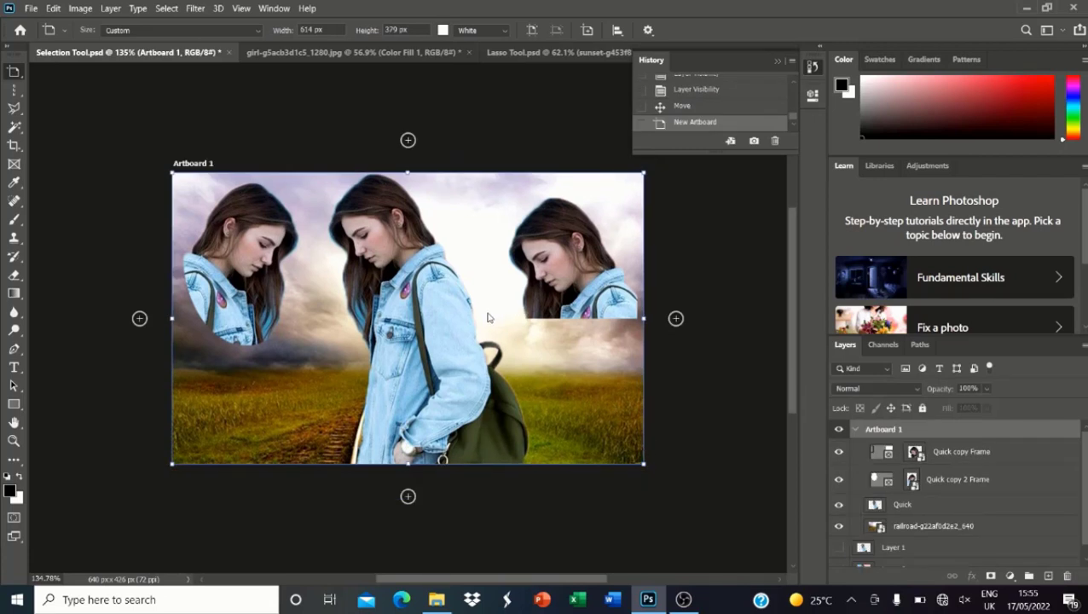
Add three blank artboards of the same size: above Artboard 1, beside that new one, and beneath the second new one
click(408, 140)
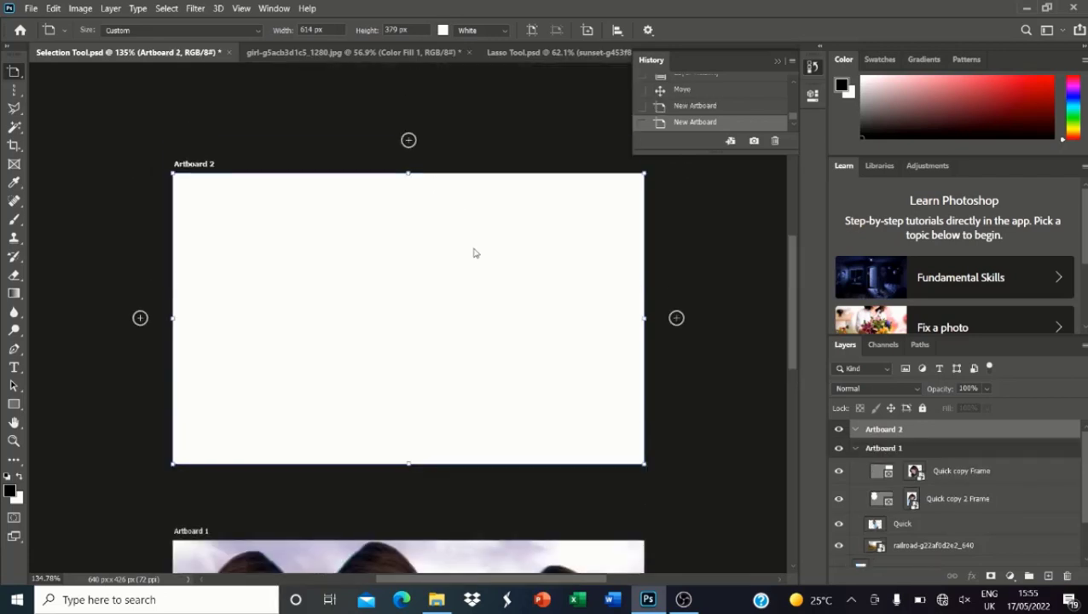
click(676, 318)
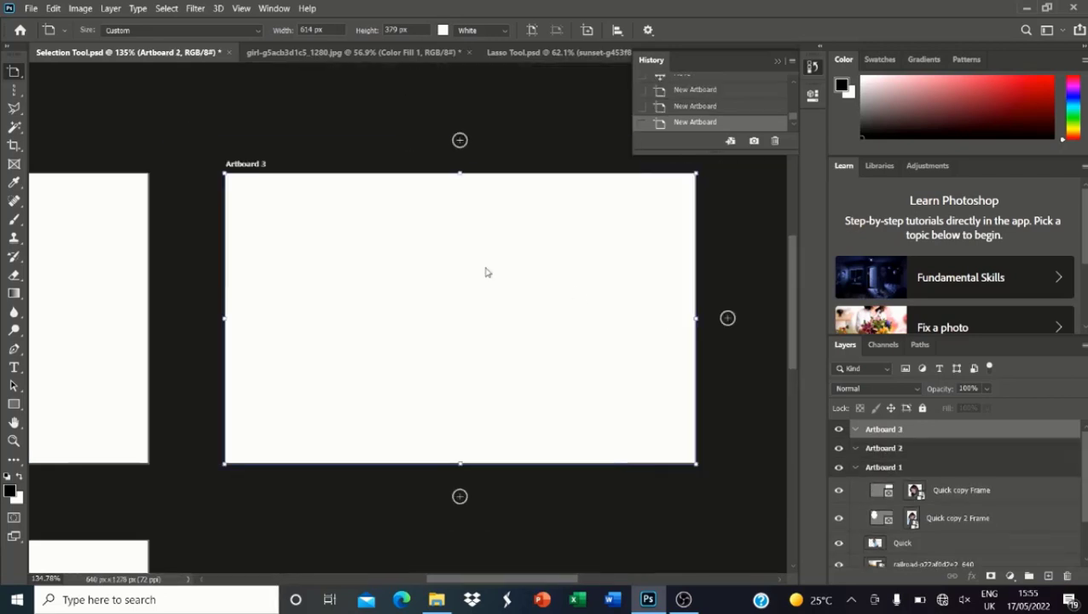
scroll(331, 243, down, 3)
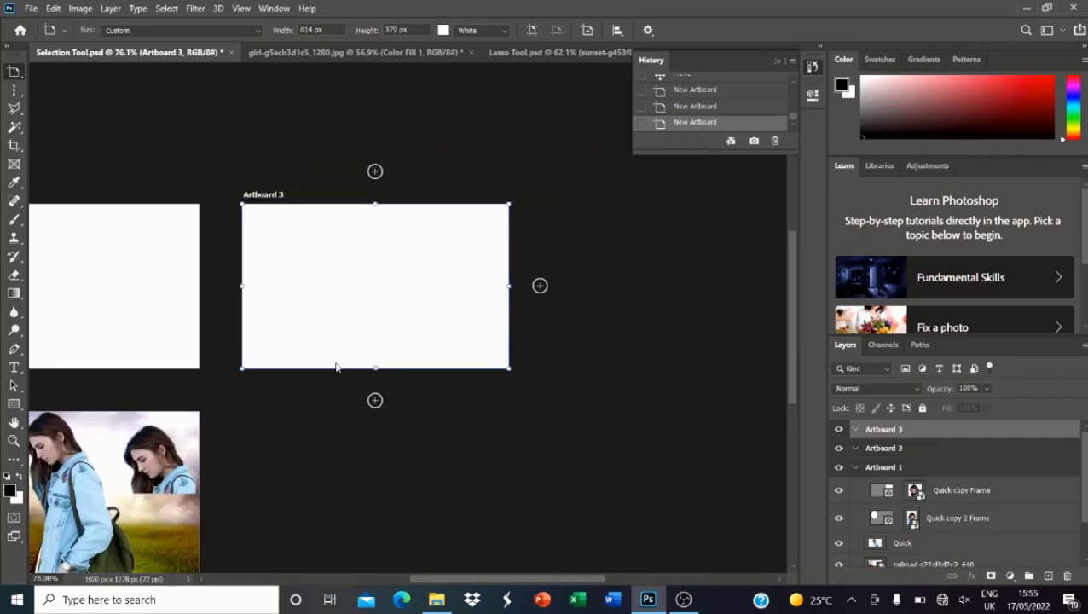
click(375, 400)
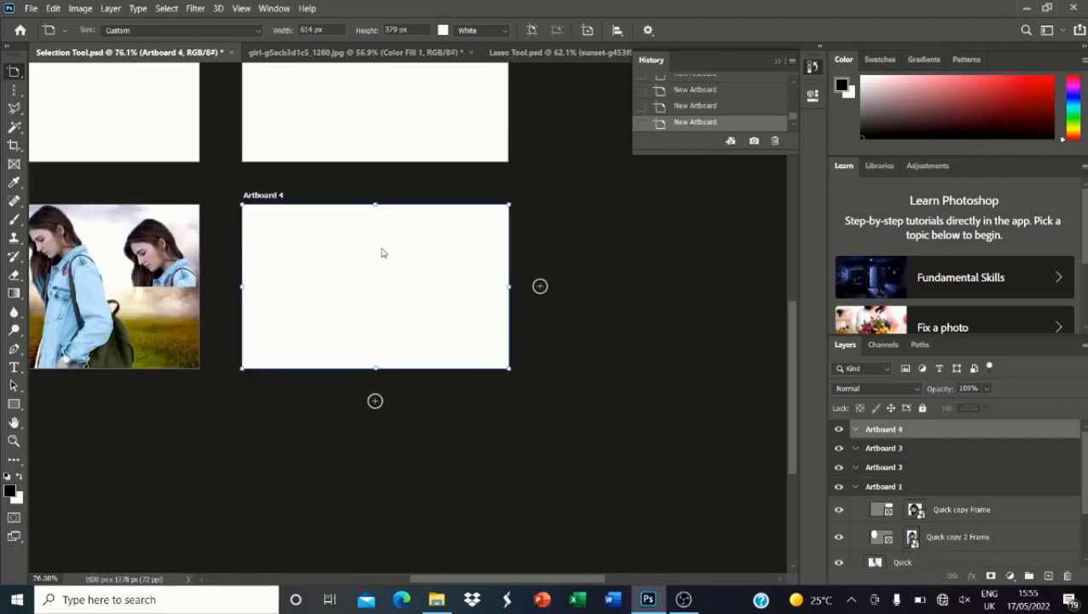
scroll(431, 282, down, 2)
scroll(213, 170, up, 2)
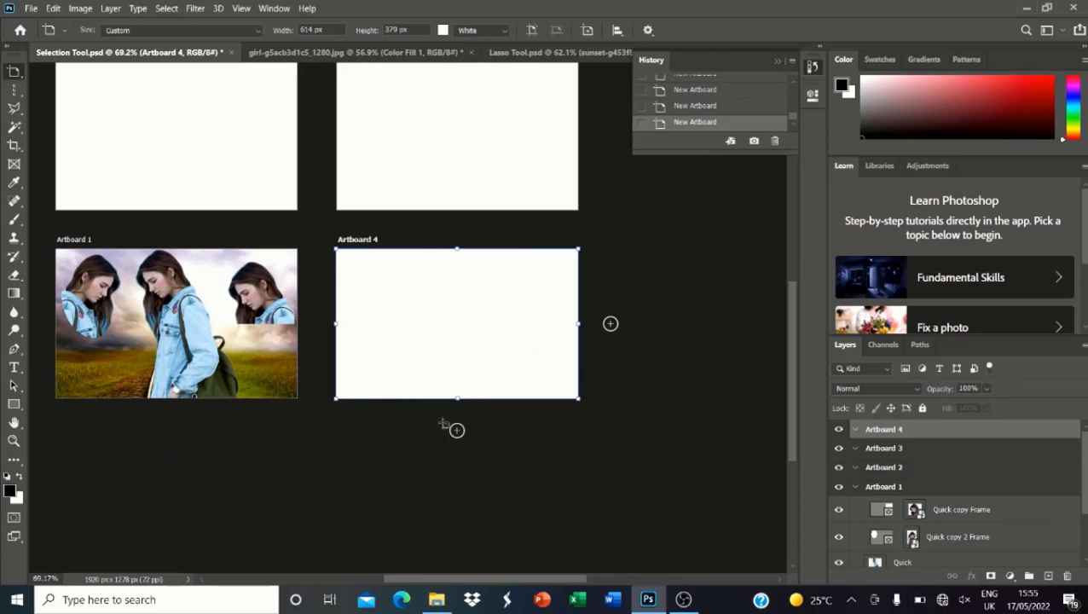
Add an artboard below Artboard 4 and another below Artboard 1, and delete both extra artboards
click(456, 429)
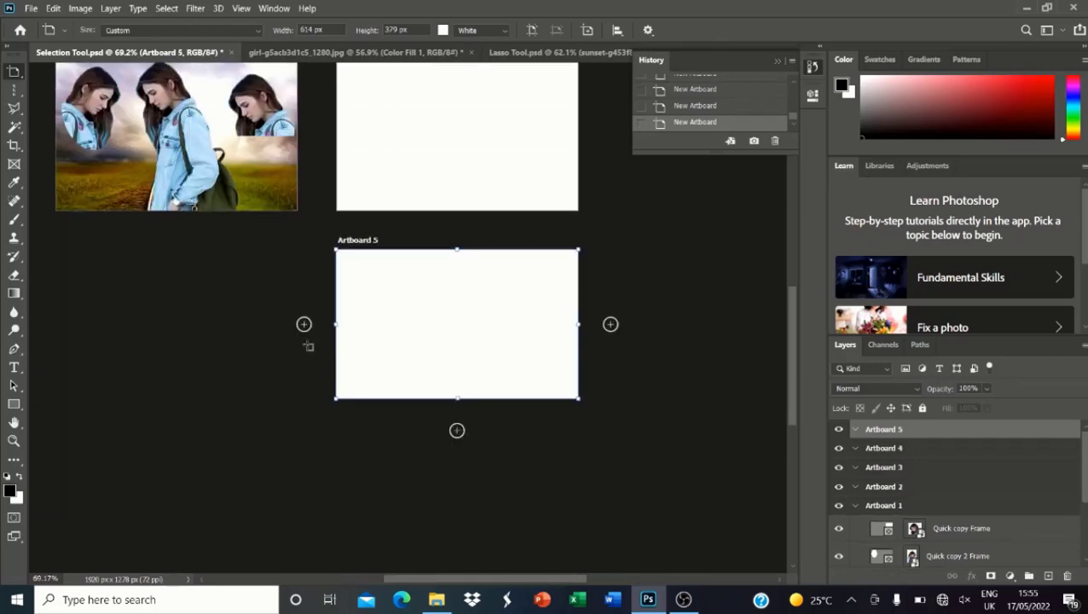
click(303, 324)
key(v)
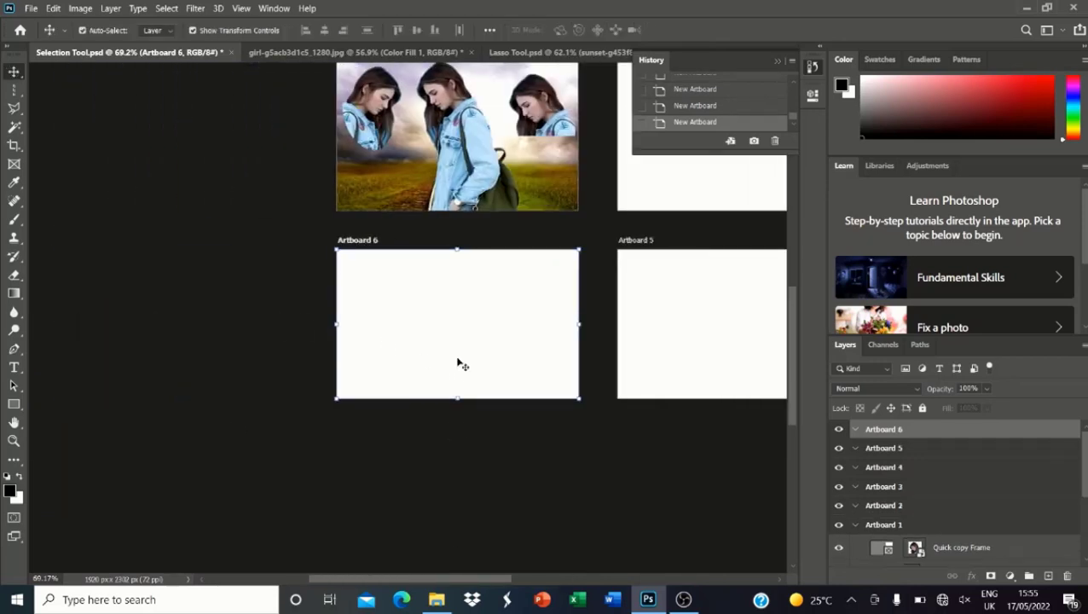
key(Delete)
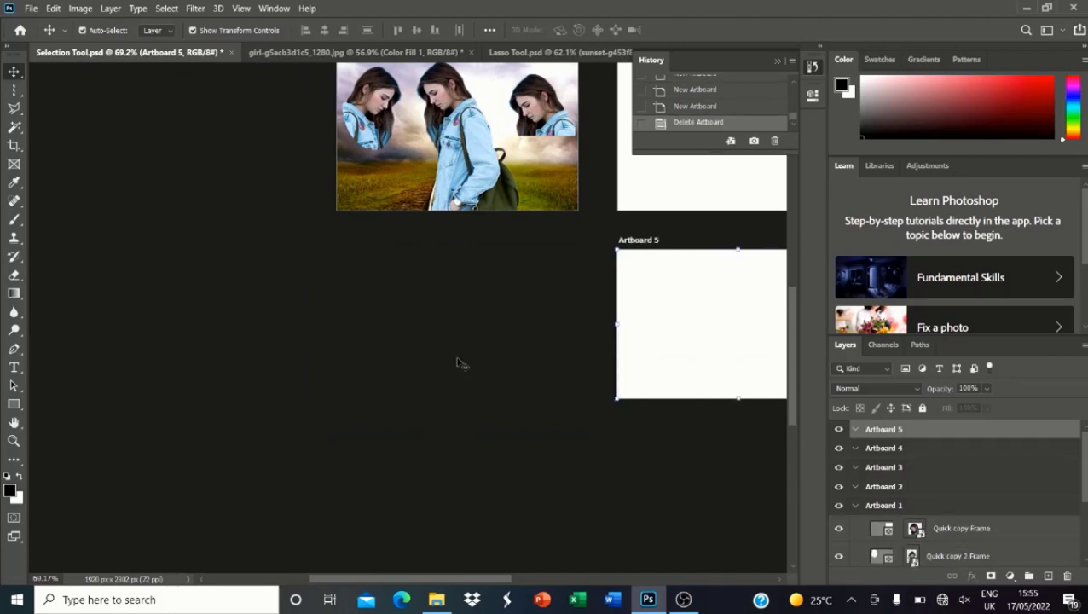
key(Delete)
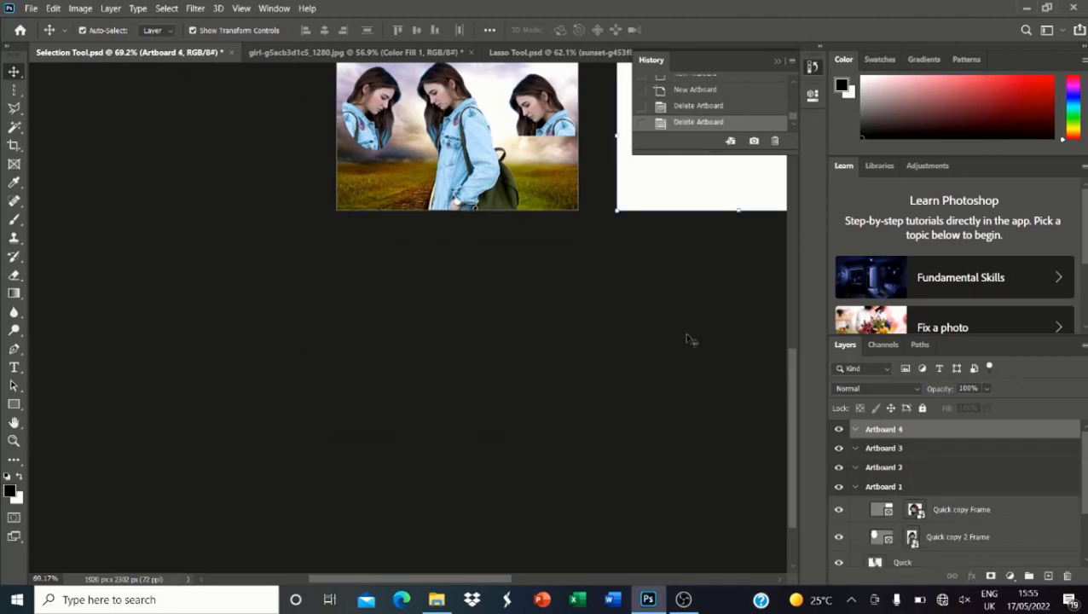
key(ctrl+0)
key(ctrl+0)
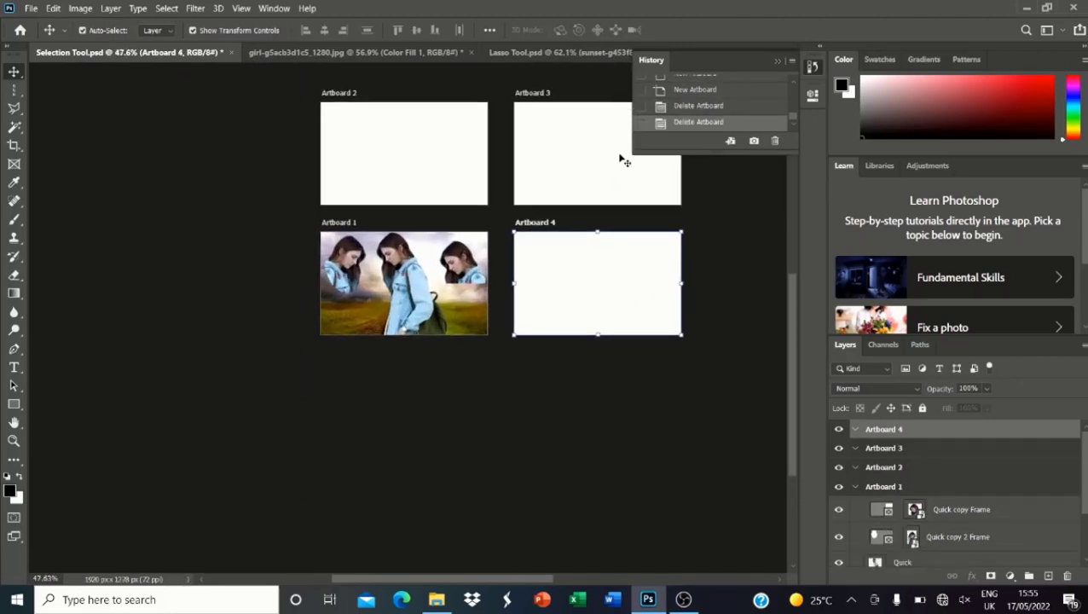
Move all the image layers of the woman composition from Artboard 1 onto Artboard 4
scroll(322, 326, up, 1)
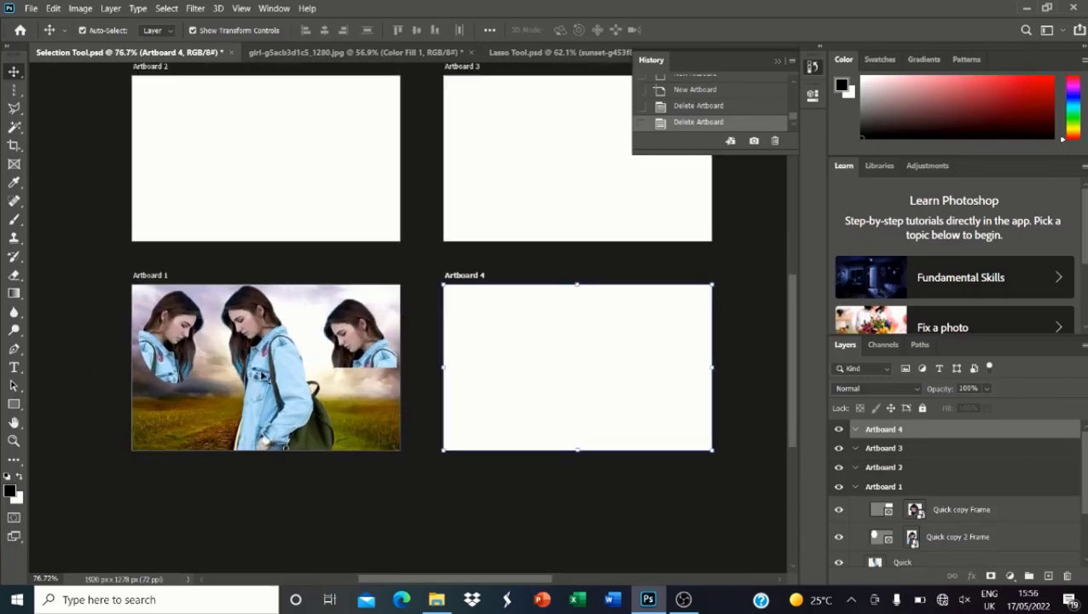
click(263, 375)
drag(117, 291, 384, 401)
drag(336, 430, 600, 412)
scroll(383, 312, down, 5)
scroll(331, 234, up, 3)
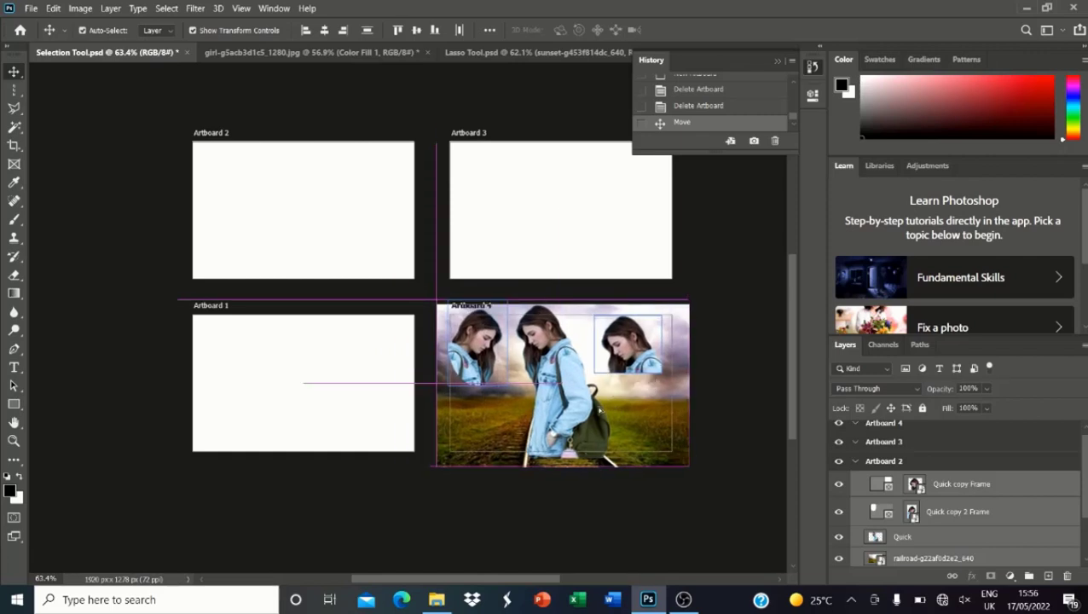
Copy the Polygon and sunset layers from Lasso Tool.psd into the Selection Tool.psd artboard document
click(470, 54)
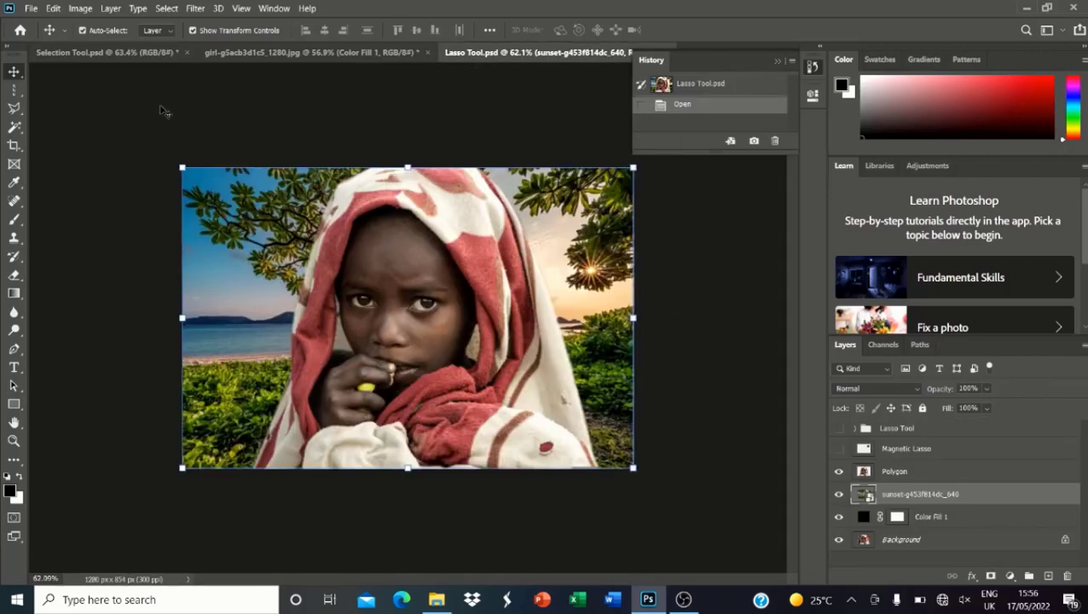
drag(163, 109, 550, 405)
drag(462, 338, 185, 307)
drag(208, 266, 559, 278)
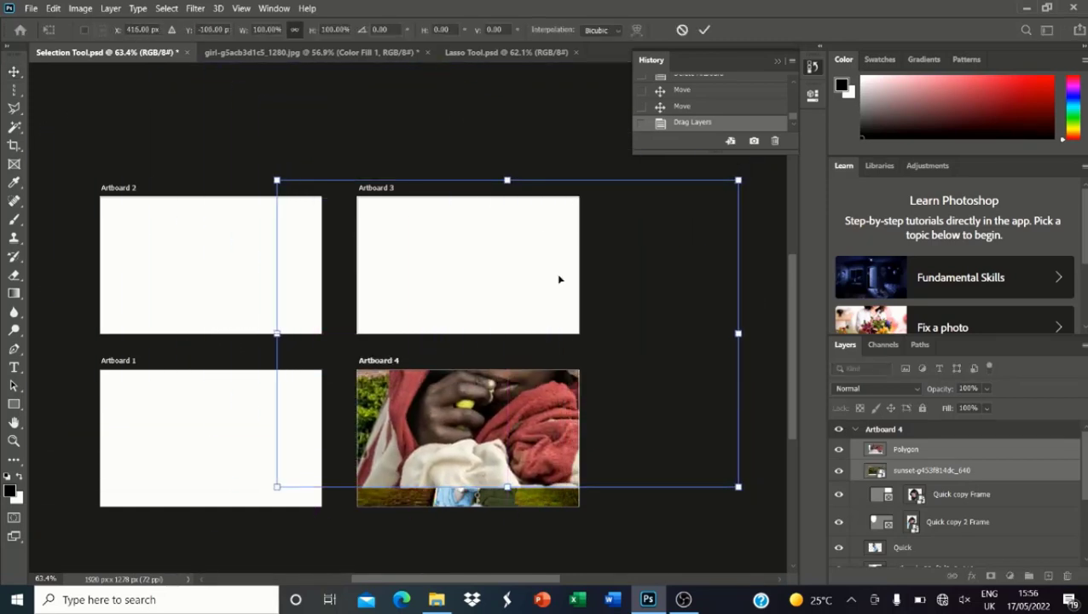
Scale the copied Polygon and sunset layers to about 49% and position them over Artboard 3
drag(735, 483, 501, 329)
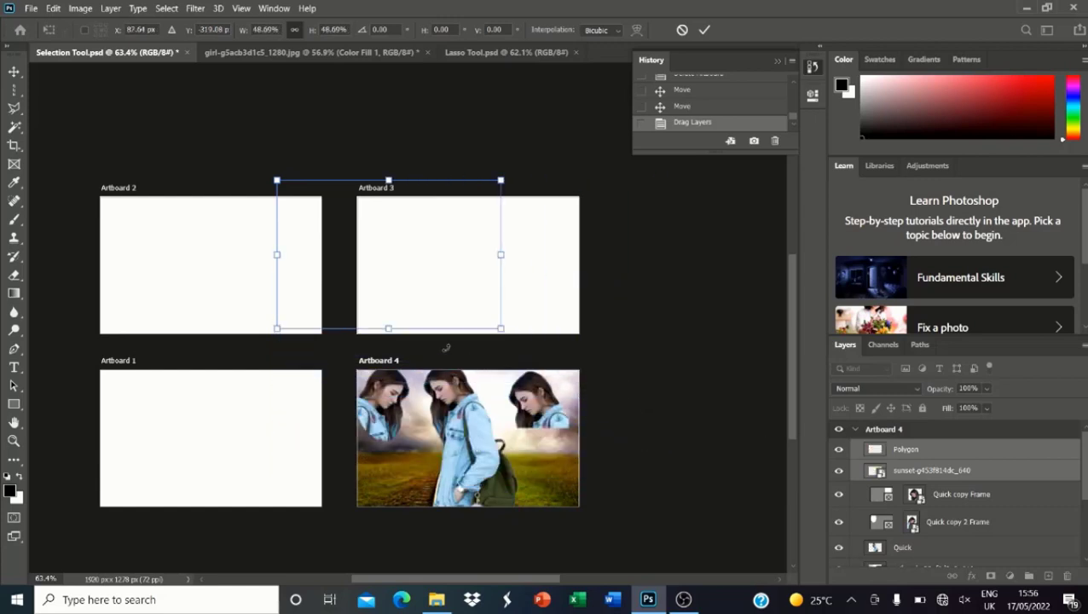
drag(409, 300, 472, 318)
key(Return)
Copy the child cutout layer from girl-g5acb3d1c5_1280.jpg into the Selection Tool.psd artboard document
scroll(672, 318, down, 3)
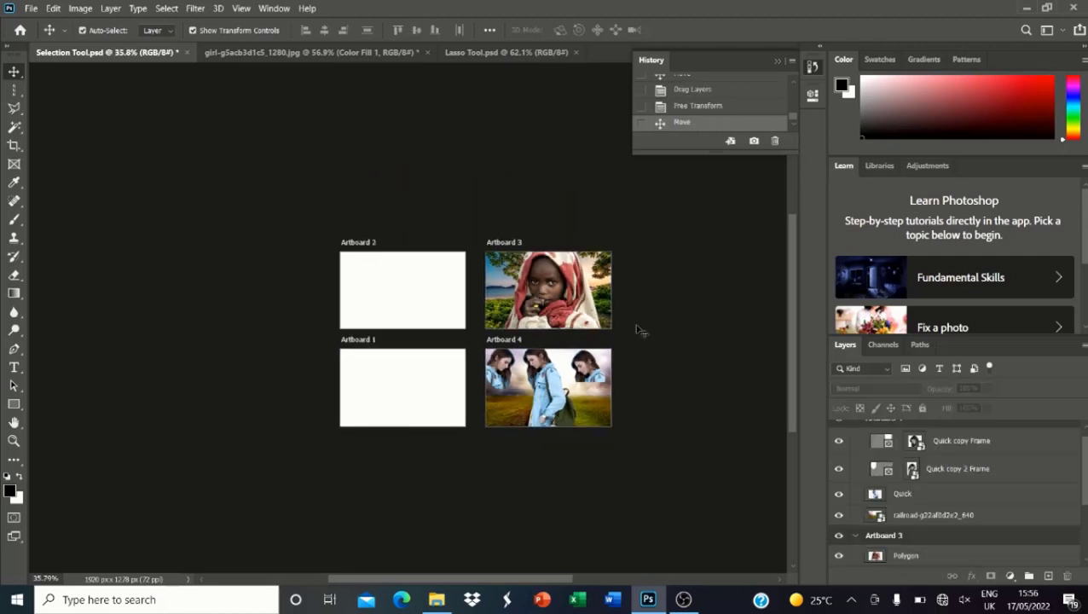
scroll(636, 327, up, 1)
click(375, 51)
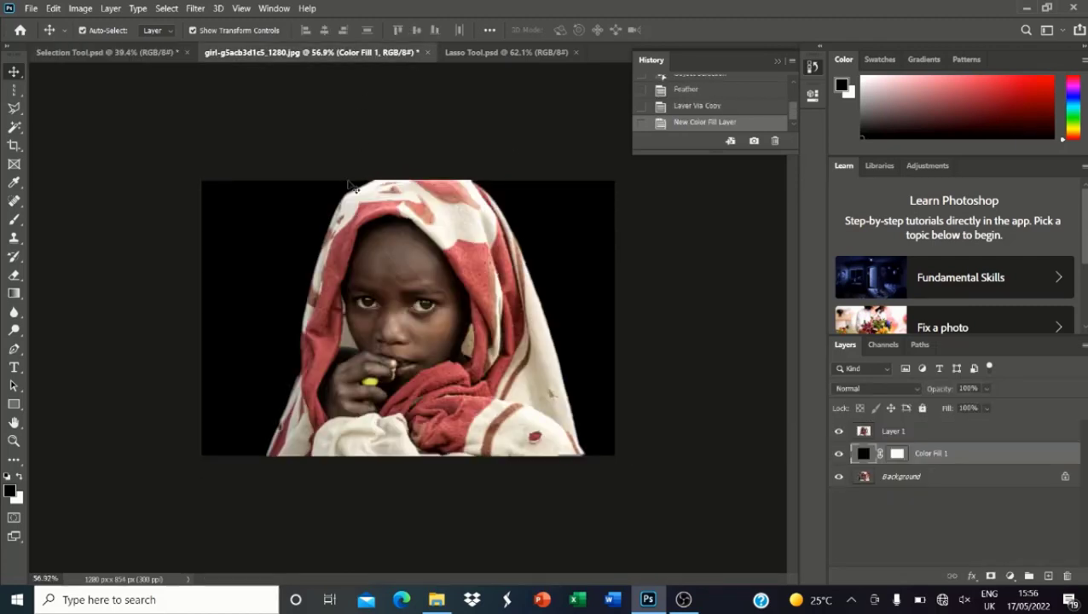
click(516, 300)
drag(443, 262, 417, 297)
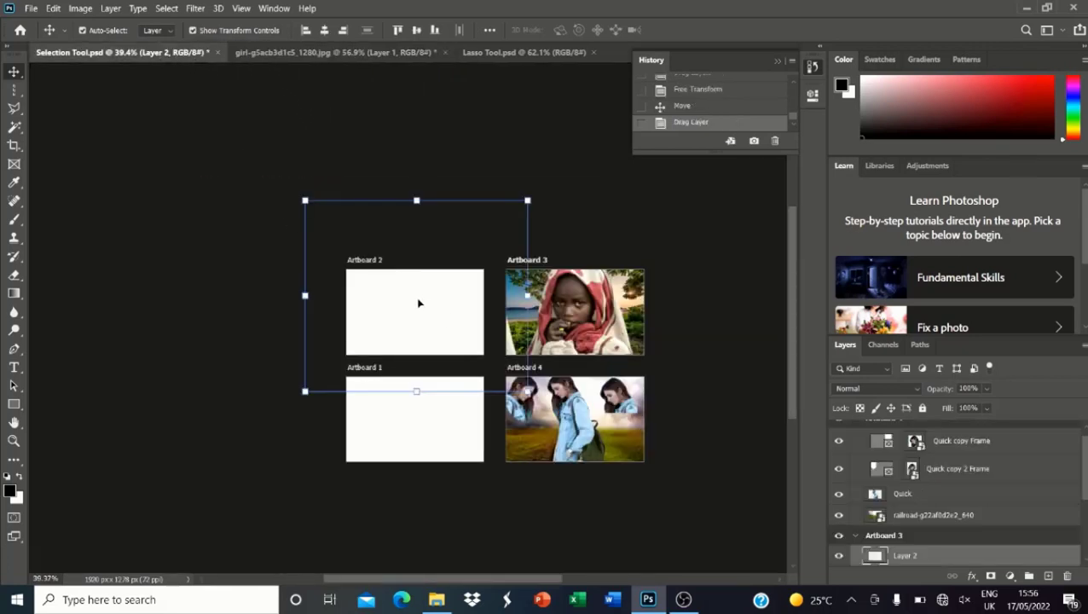
click(419, 305)
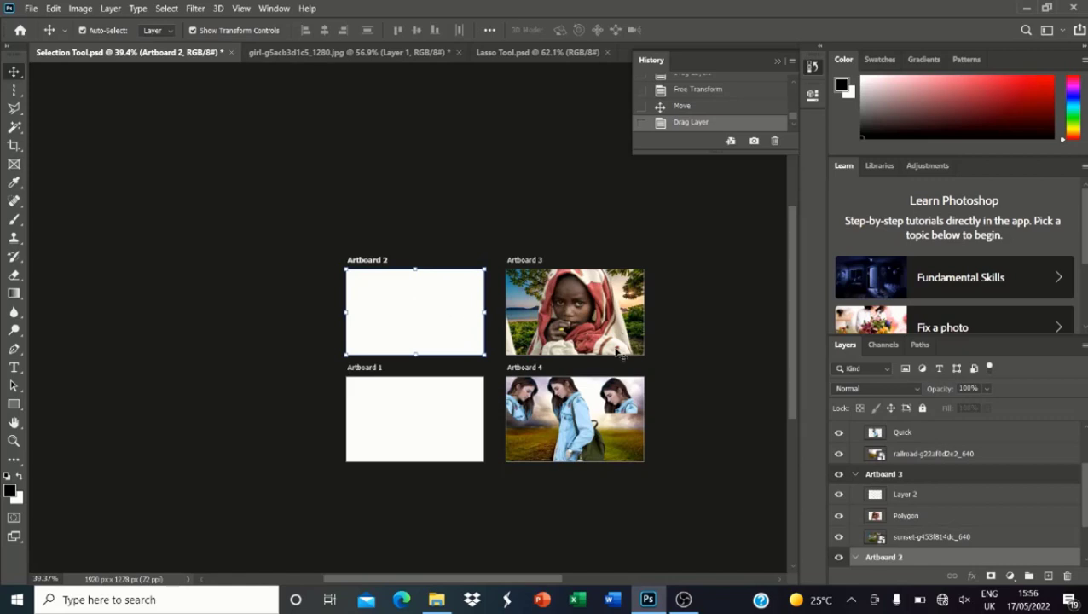
Move the copied child cutout from Artboard 3 onto Artboard 2
drag(274, 191, 465, 364)
drag(438, 302, 424, 411)
drag(456, 374, 466, 427)
drag(509, 346, 492, 421)
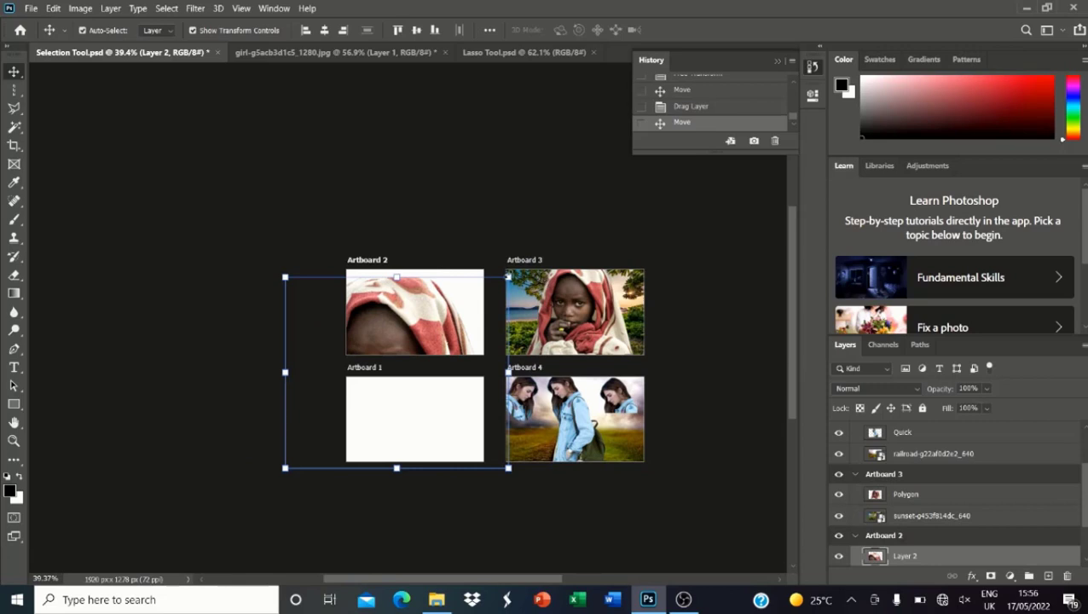
Scale the child cutout down with Free Transform and position it within Artboard 2
key(ctrl+t)
drag(508, 277, 404, 366)
drag(391, 429, 419, 336)
key(Return)
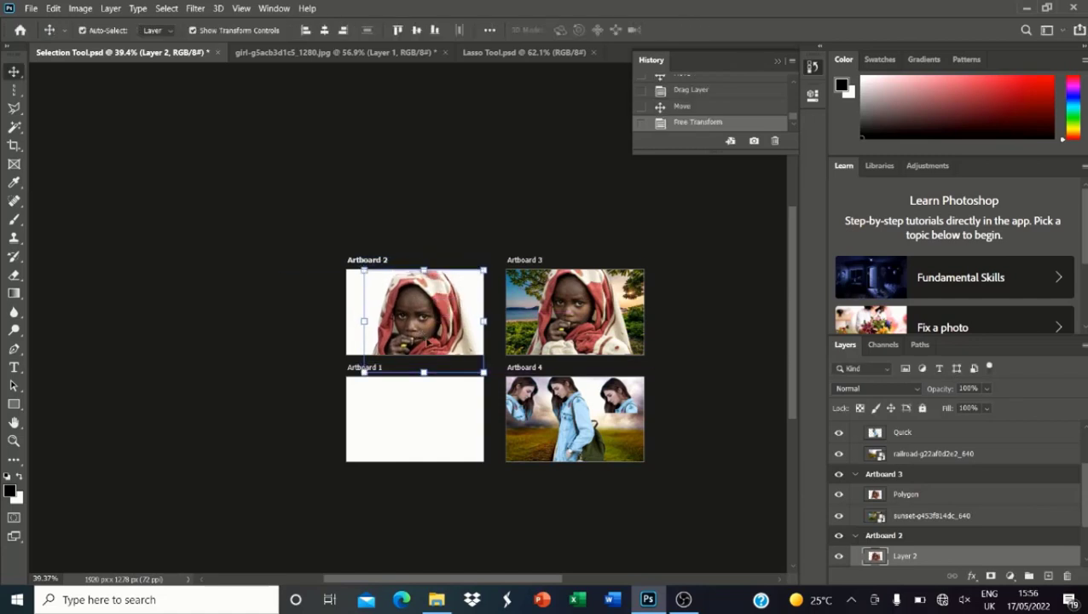
Move the oval-framed portrait of the woman from Artboard 4 onto Artboard 1 and clear the layer selection
drag(521, 410, 404, 422)
click(619, 400)
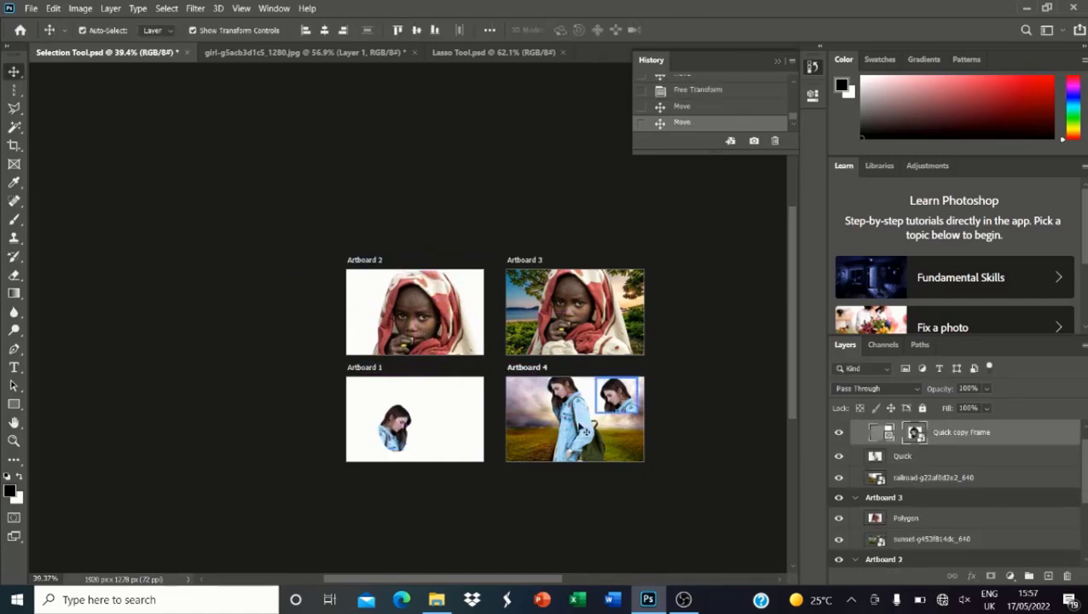
click(585, 435)
click(705, 386)
Examine the arrangement of images across the four artboards at different magnifications
scroll(551, 337, up, 4)
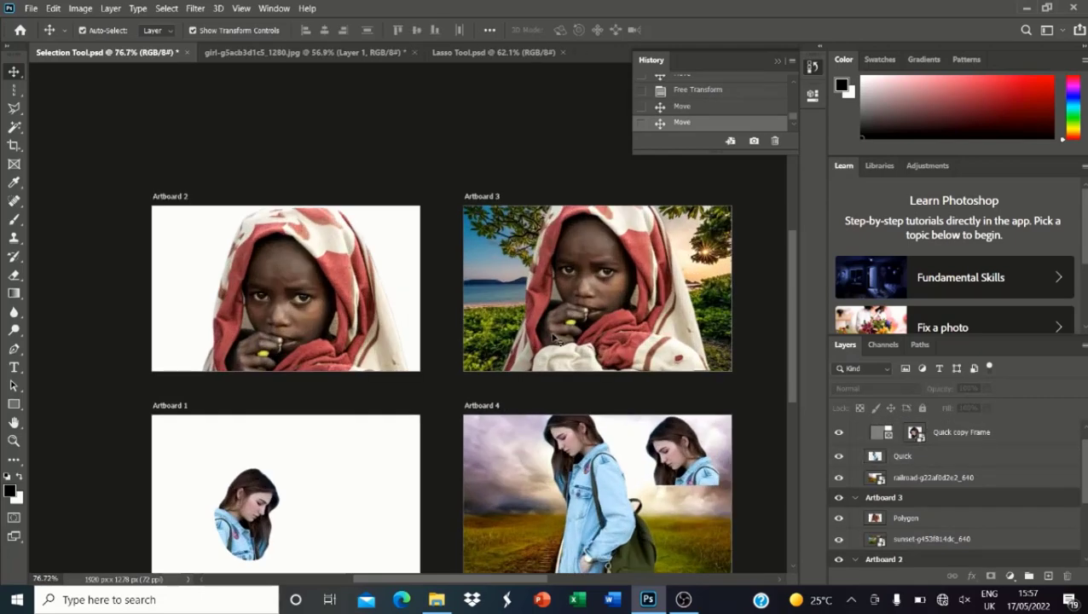
scroll(555, 338, down, 3)
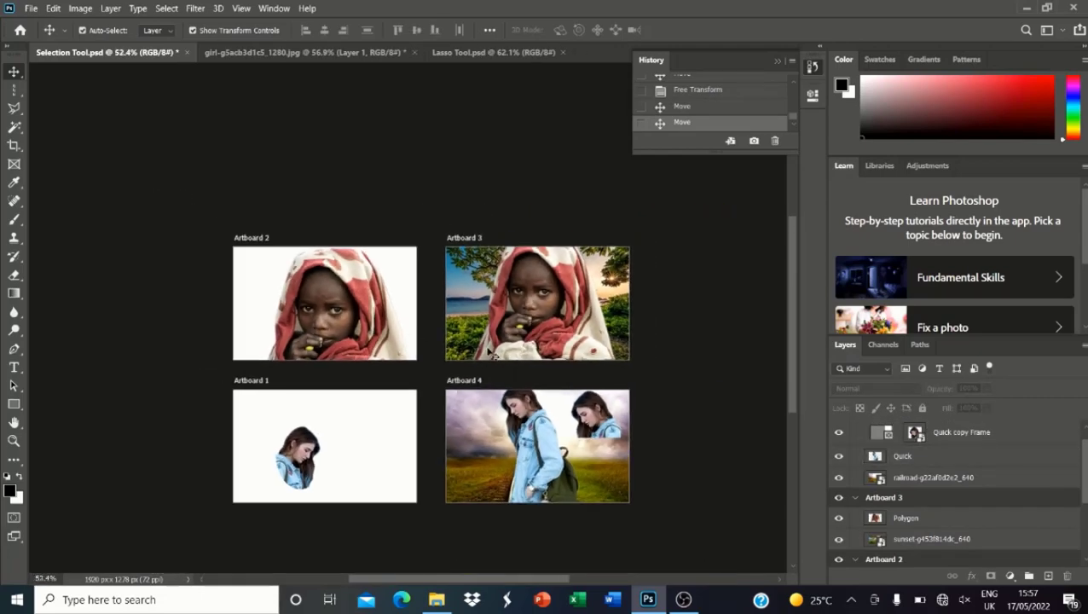
scroll(495, 351, up, 3)
scroll(506, 345, down, 4)
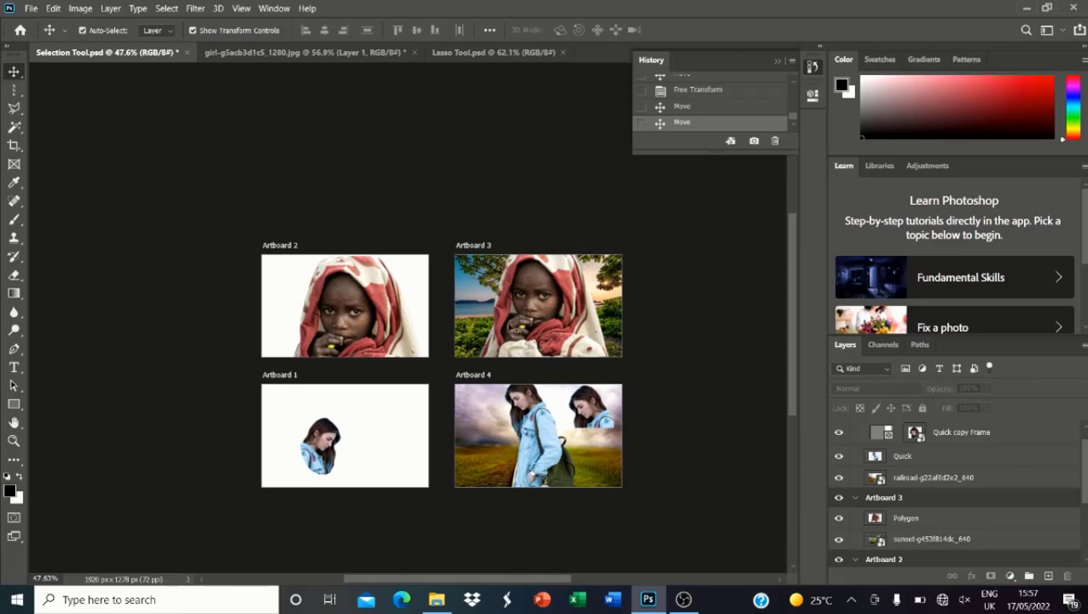
scroll(512, 326, up, 2)
scroll(554, 352, down, 2)
scroll(575, 431, up, 1)
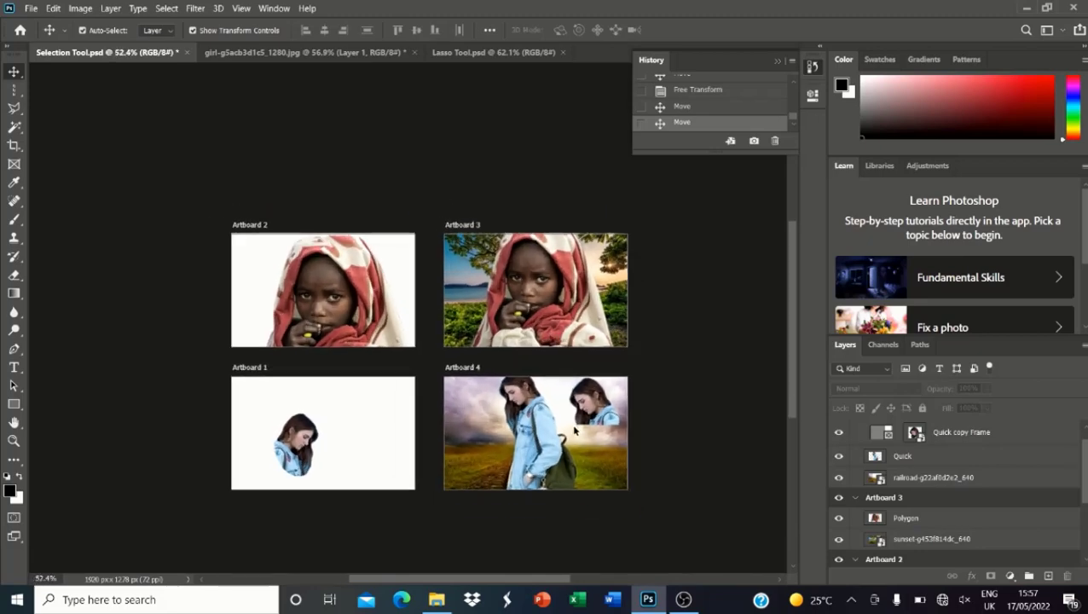
scroll(575, 431, up, 2)
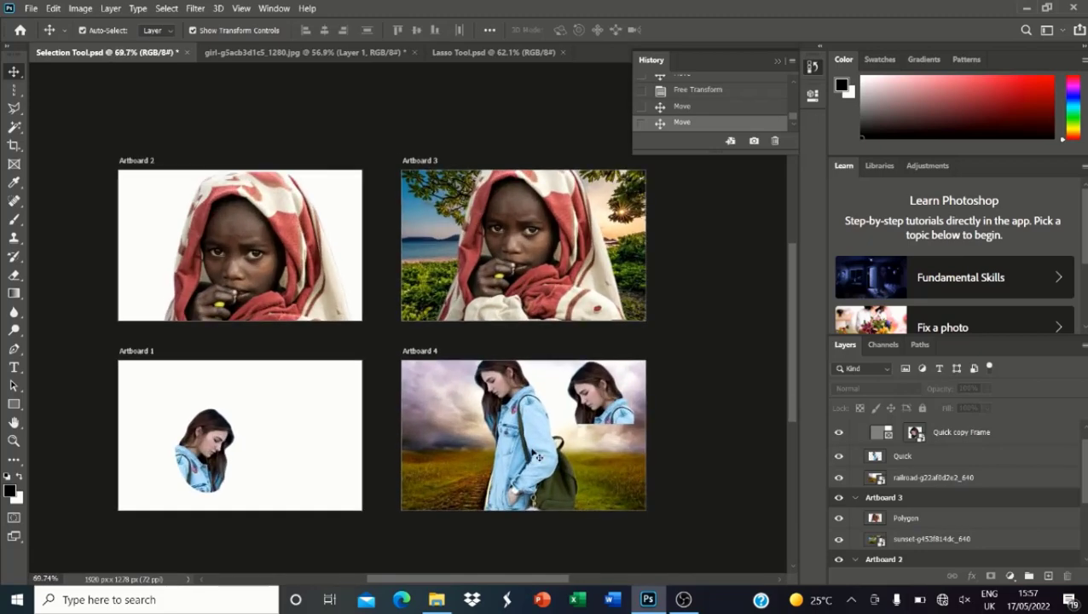
scroll(533, 393, up, 1)
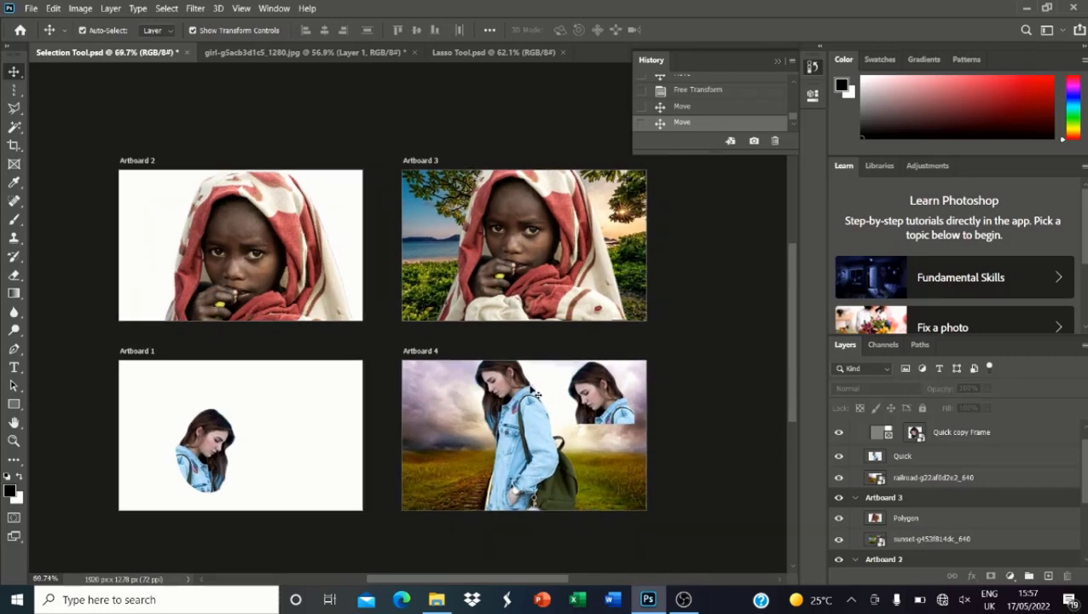
scroll(535, 393, down, 3)
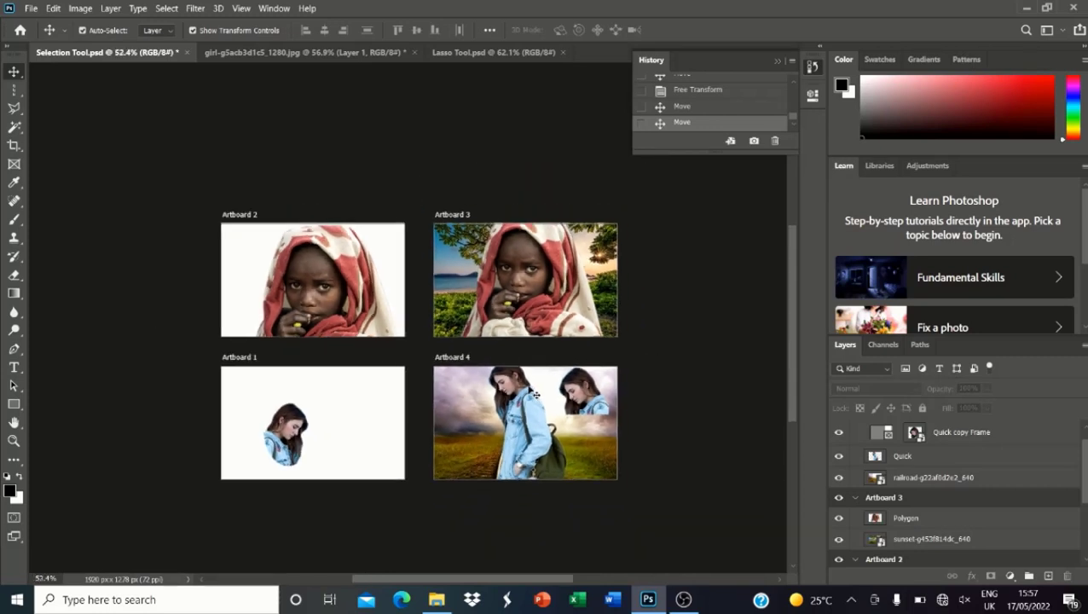
Look over the available export formats and save the artboard document
click(33, 9)
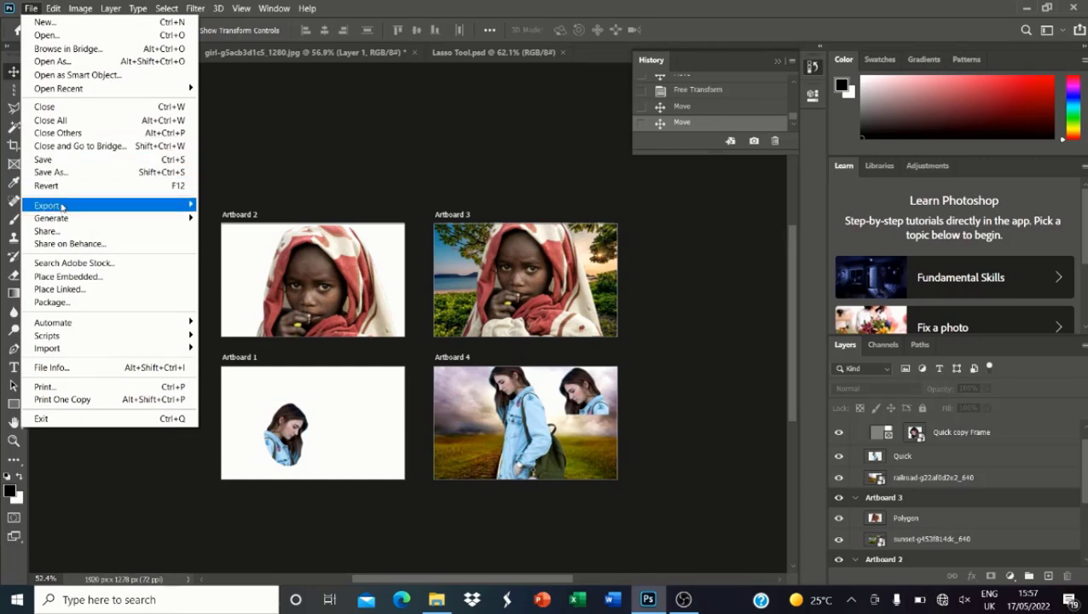
mouse_move(62, 206)
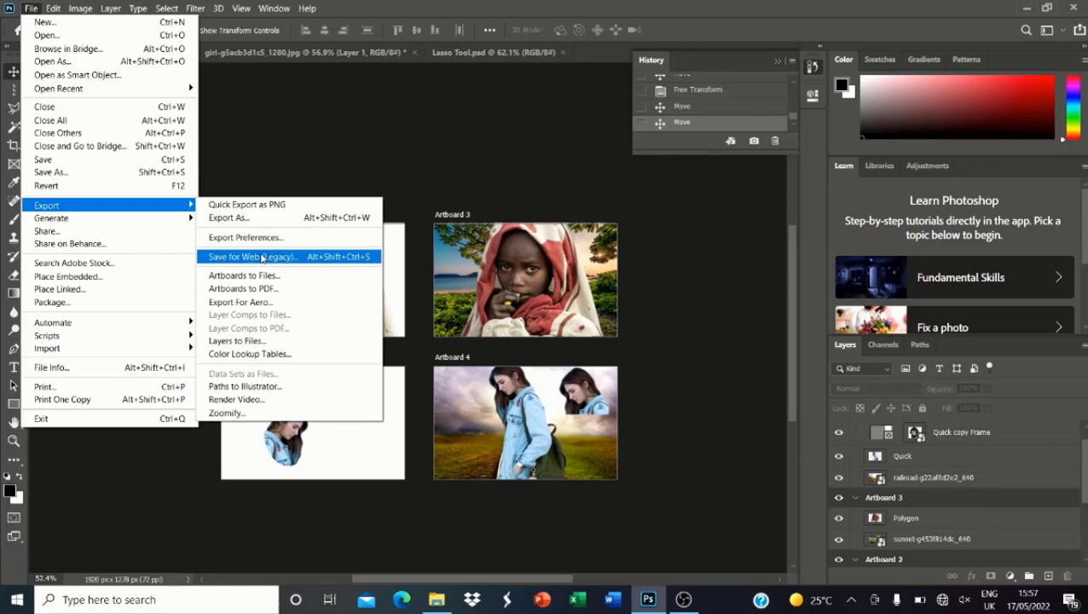
click(47, 159)
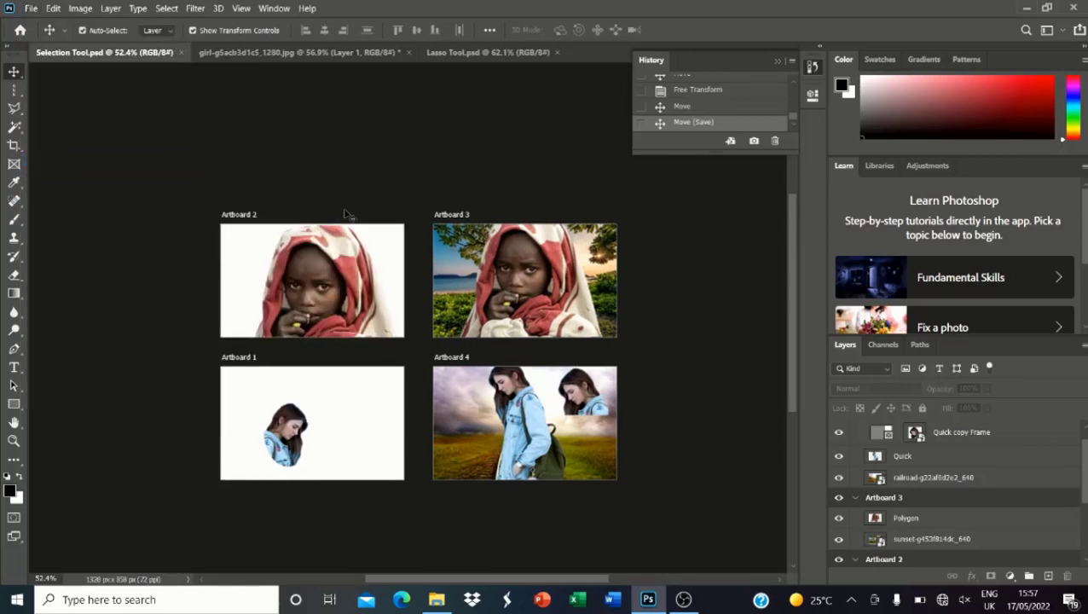
Start saving the artboard document under a new file on the computer, with JPEG as the file type
click(32, 11)
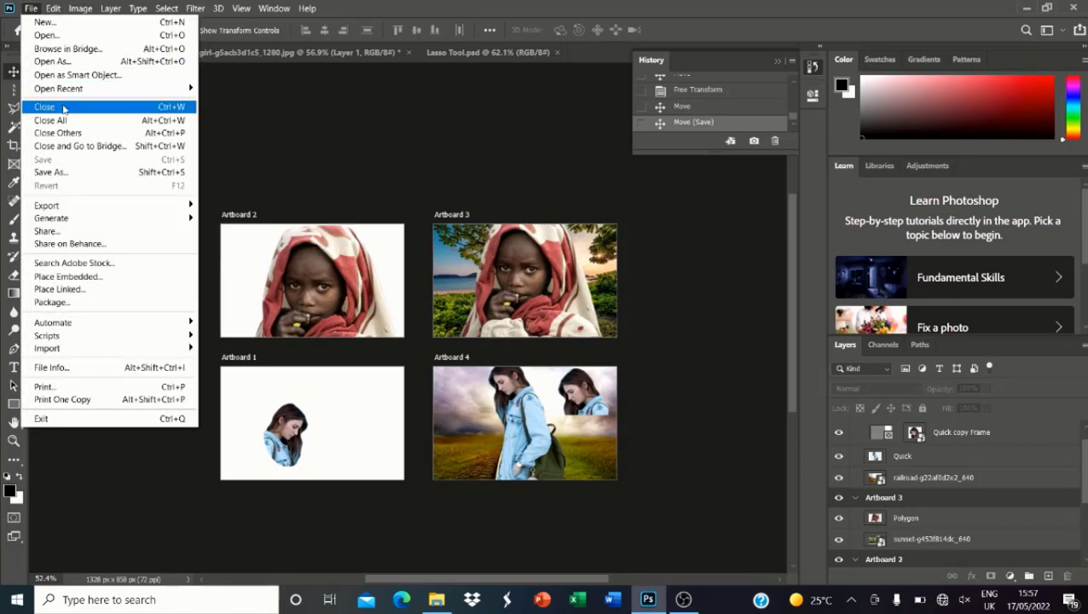
click(49, 172)
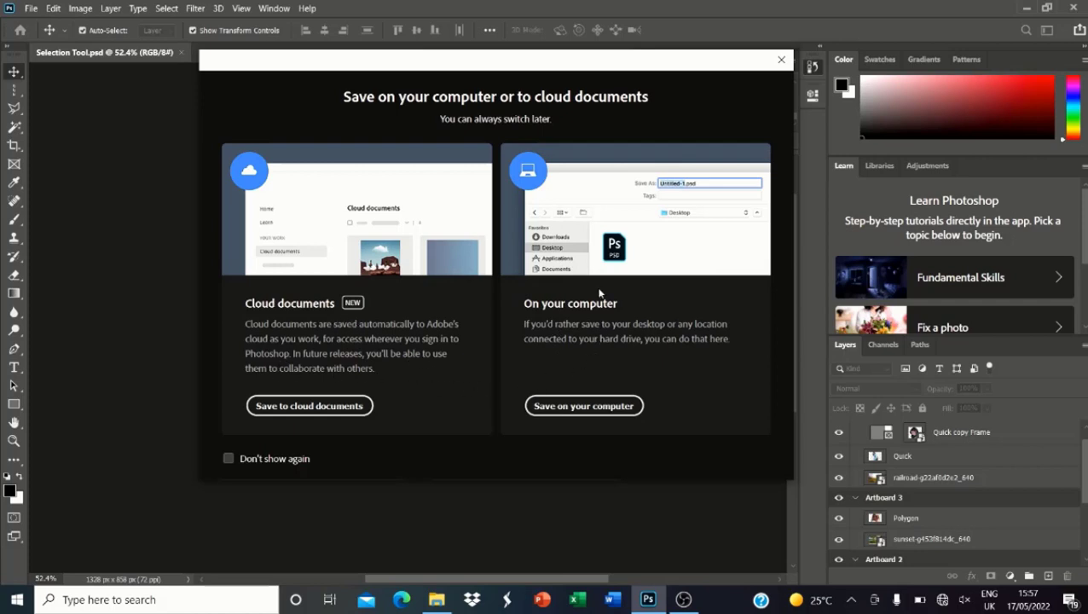
click(584, 407)
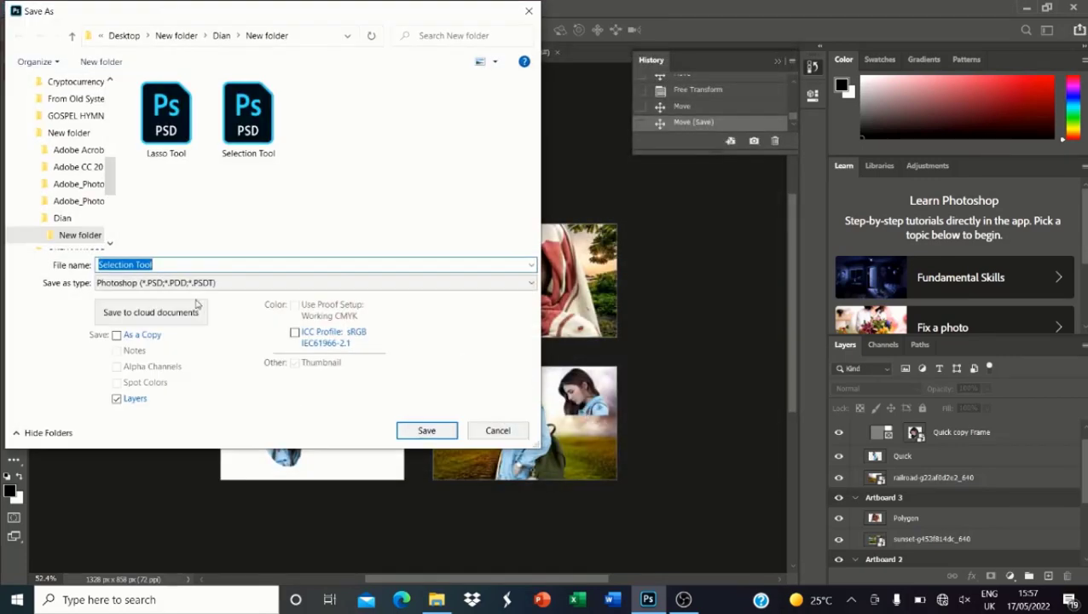
click(179, 282)
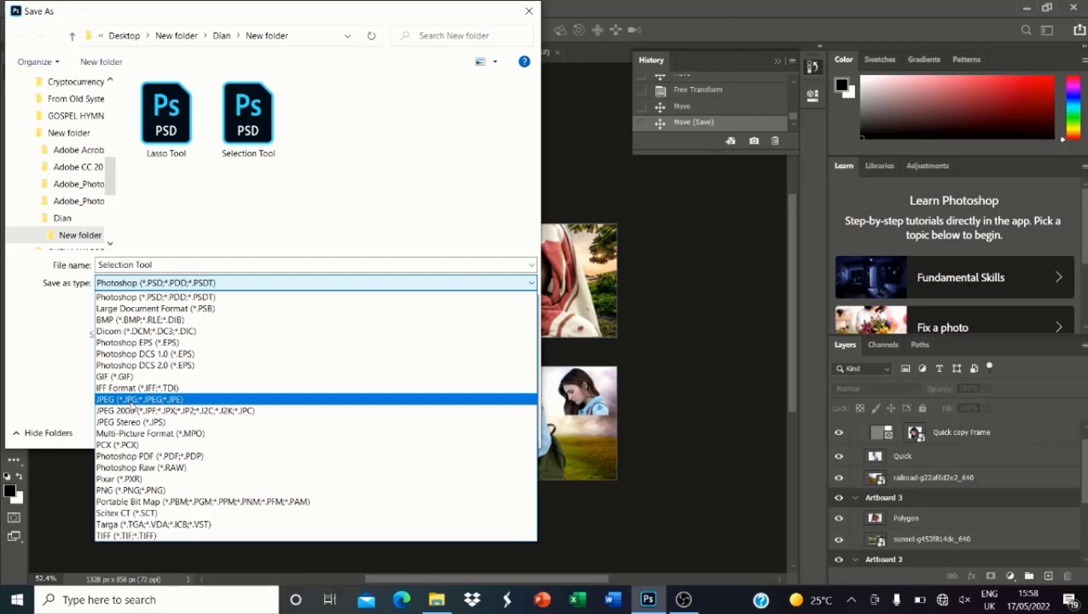
click(134, 399)
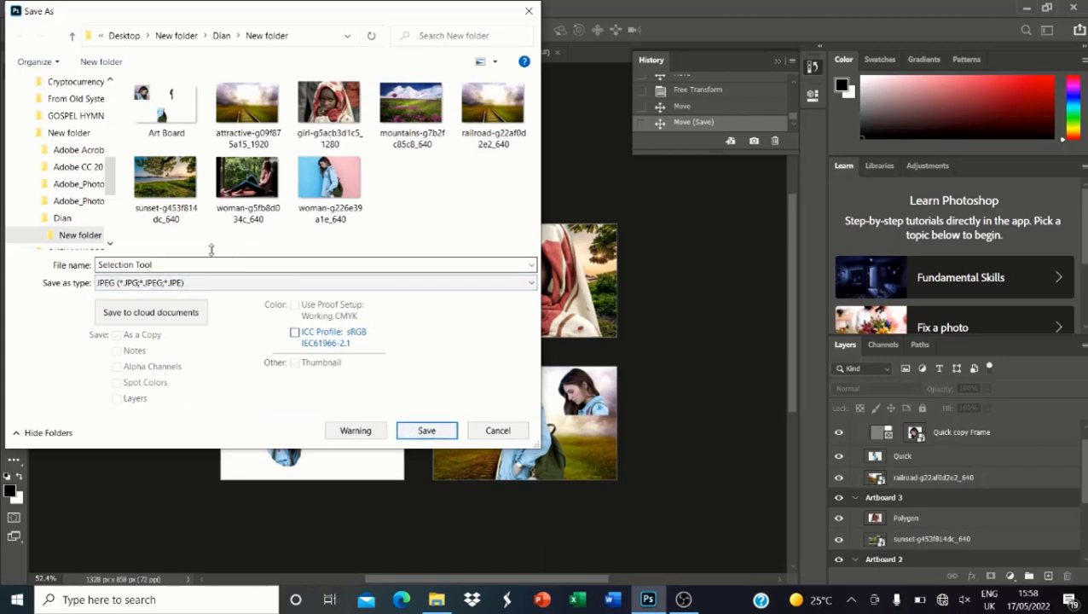
Name the JPEG copy Art Board.jpg and save it over the existing file in the same folder
click(176, 264)
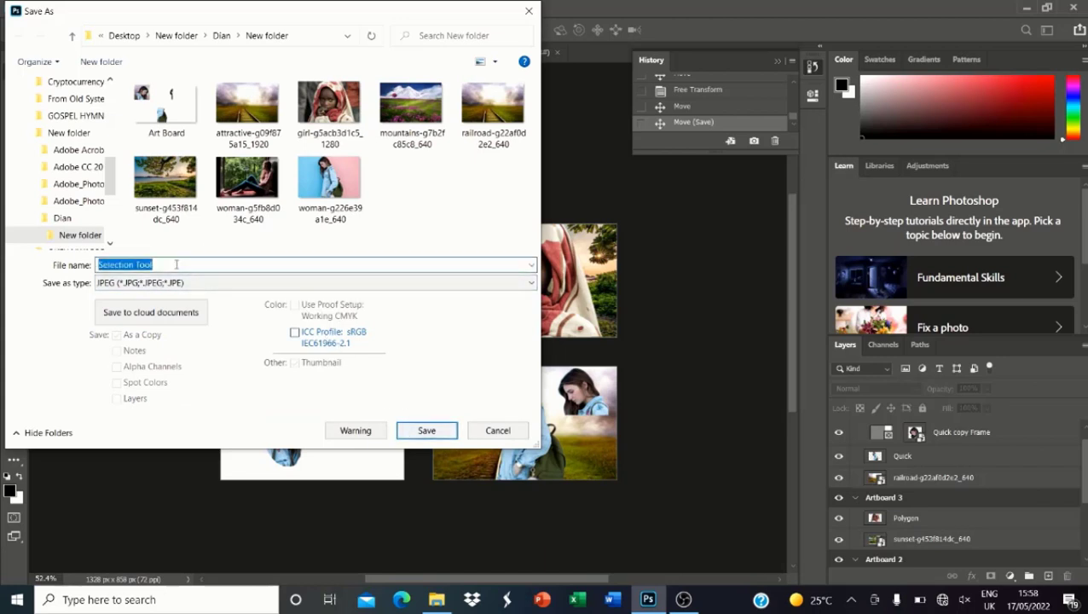
text(Art)
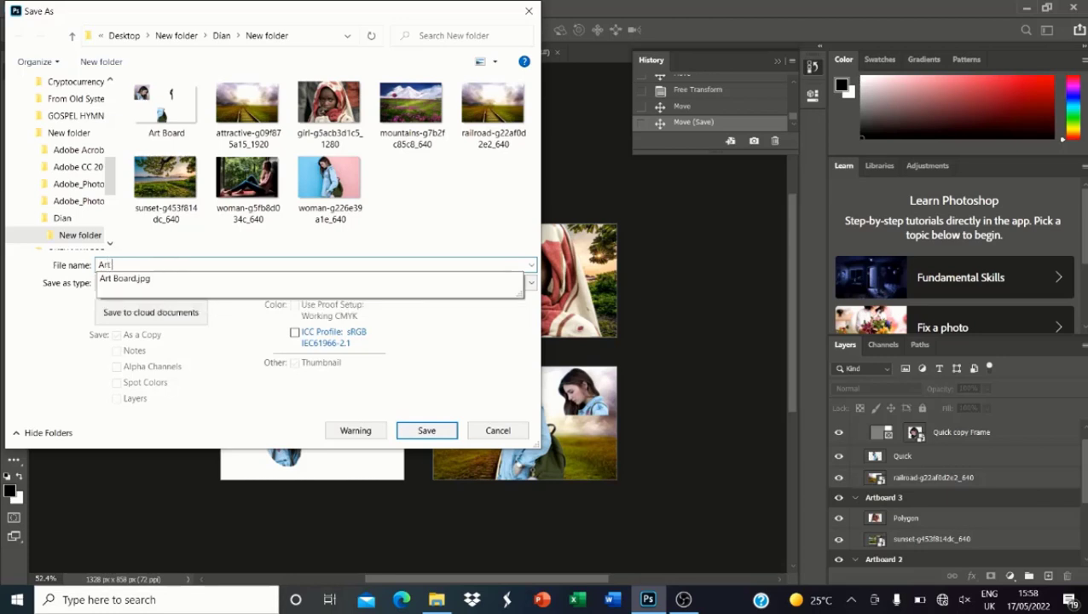
text( B)
click(153, 290)
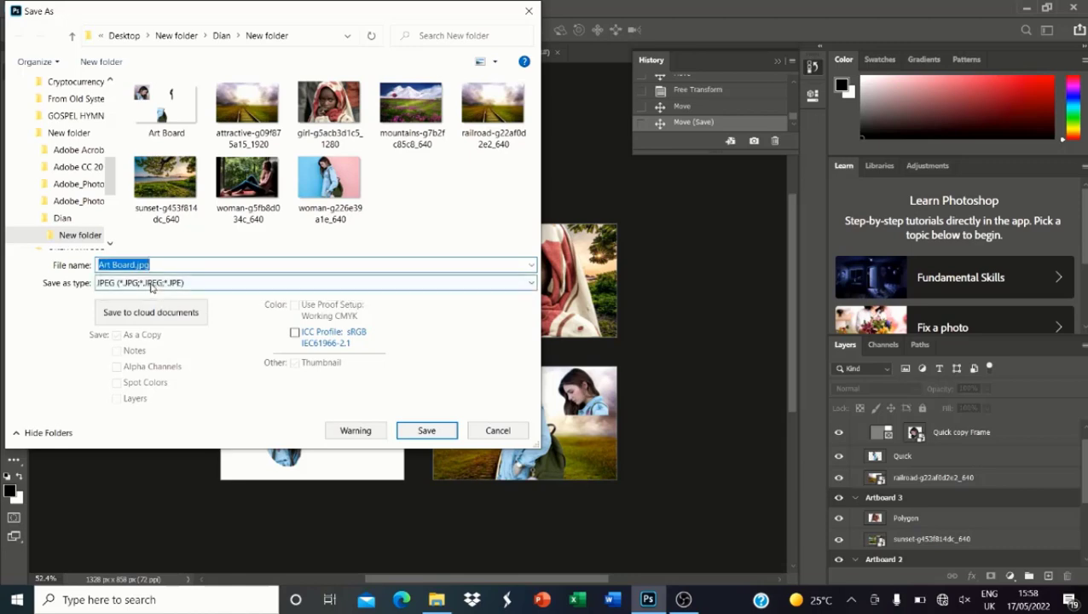
click(422, 430)
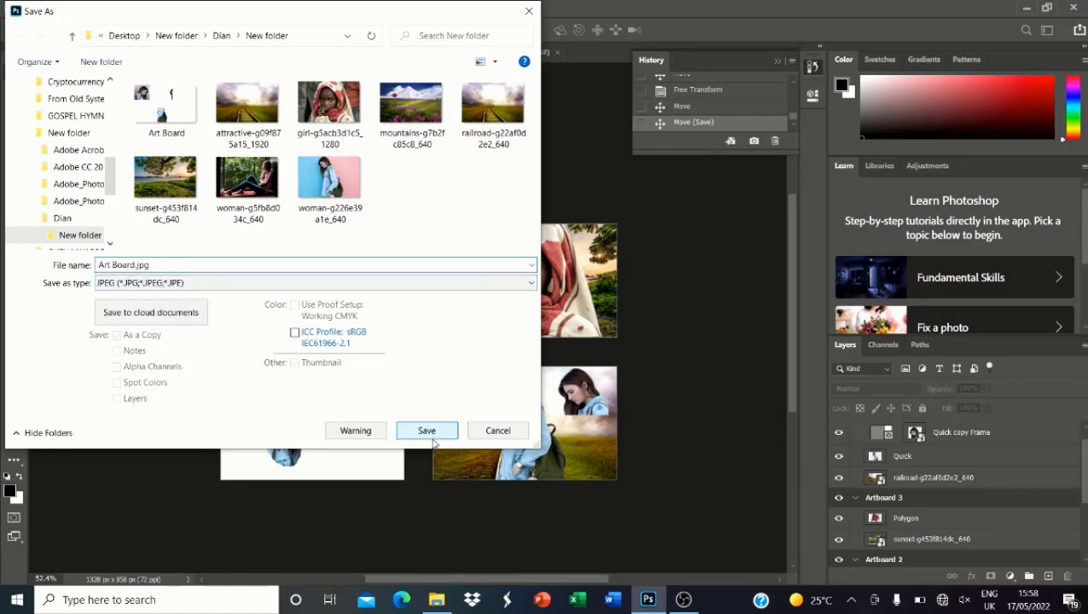
click(579, 301)
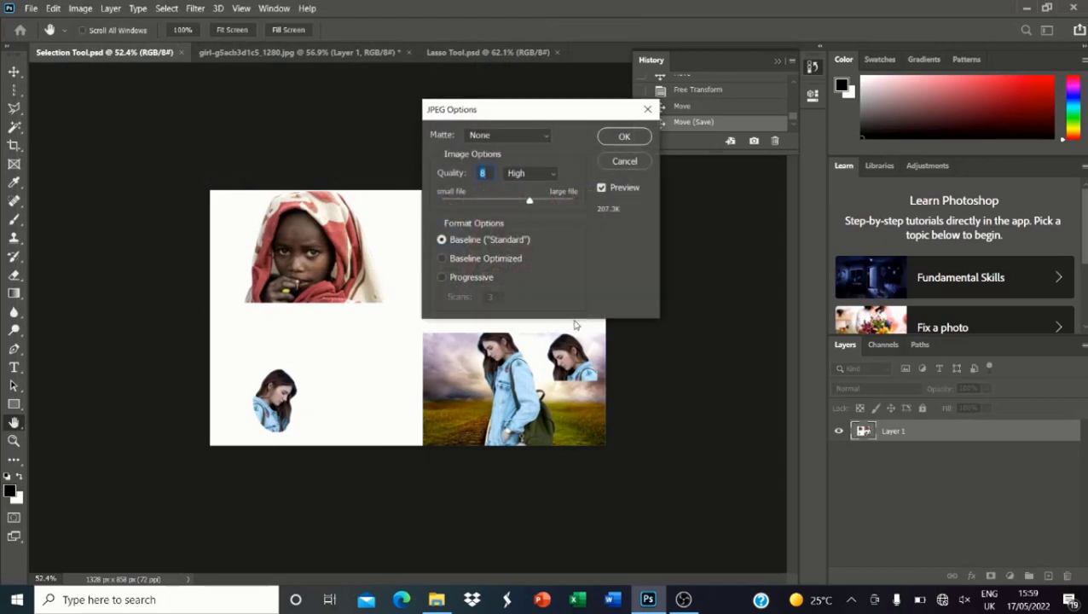
Set the JPEG image quality to High and accept the JPEG options to write the file
click(516, 174)
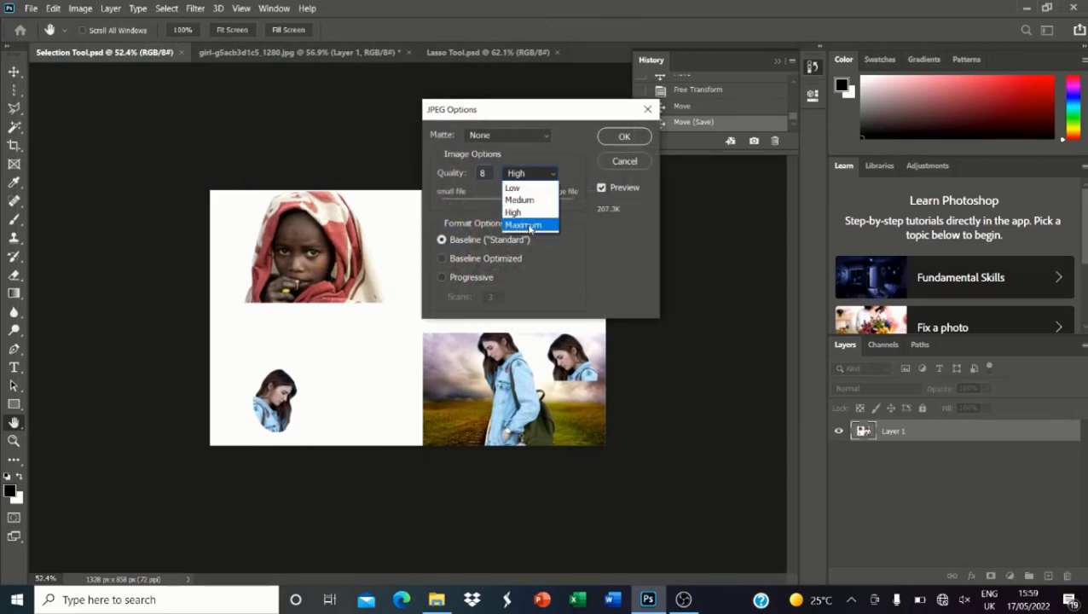
click(550, 216)
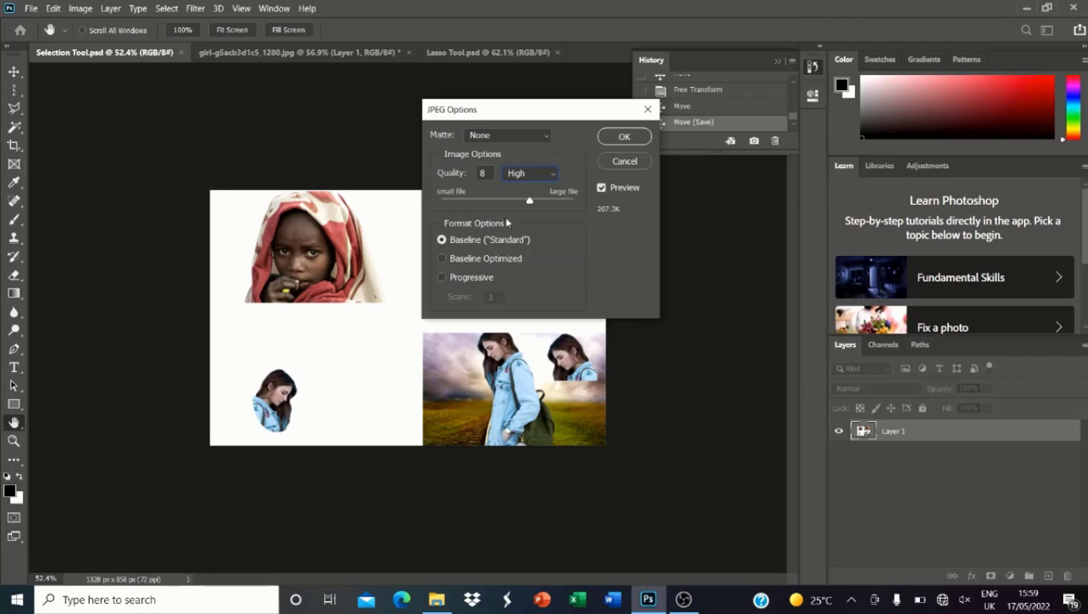
key(Return)
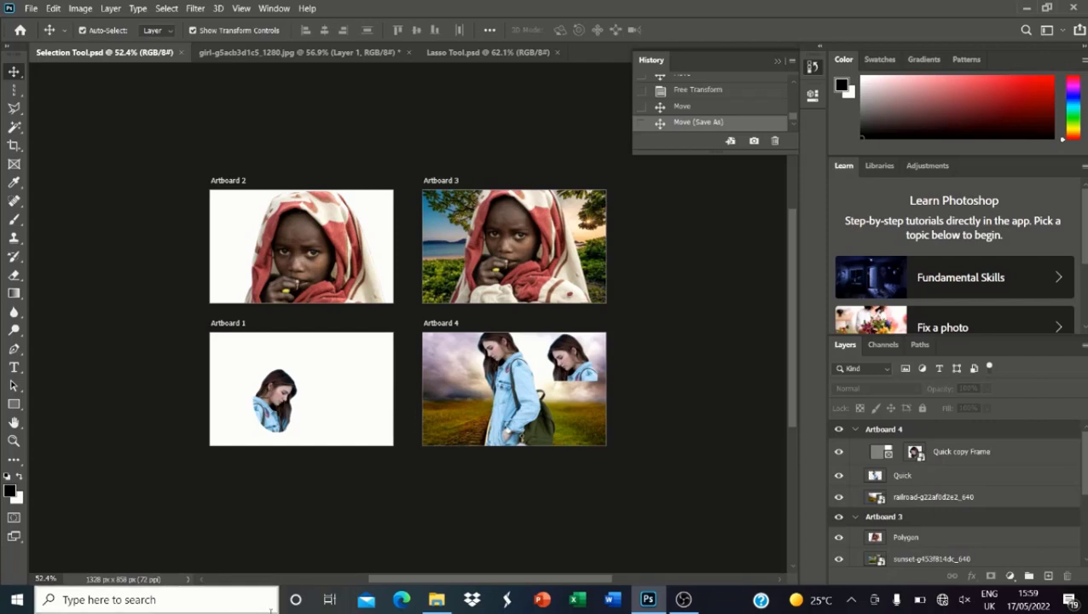
Switch to File Explorer, open the saved Art Board image to check it, and return to Photoshop
click(436, 599)
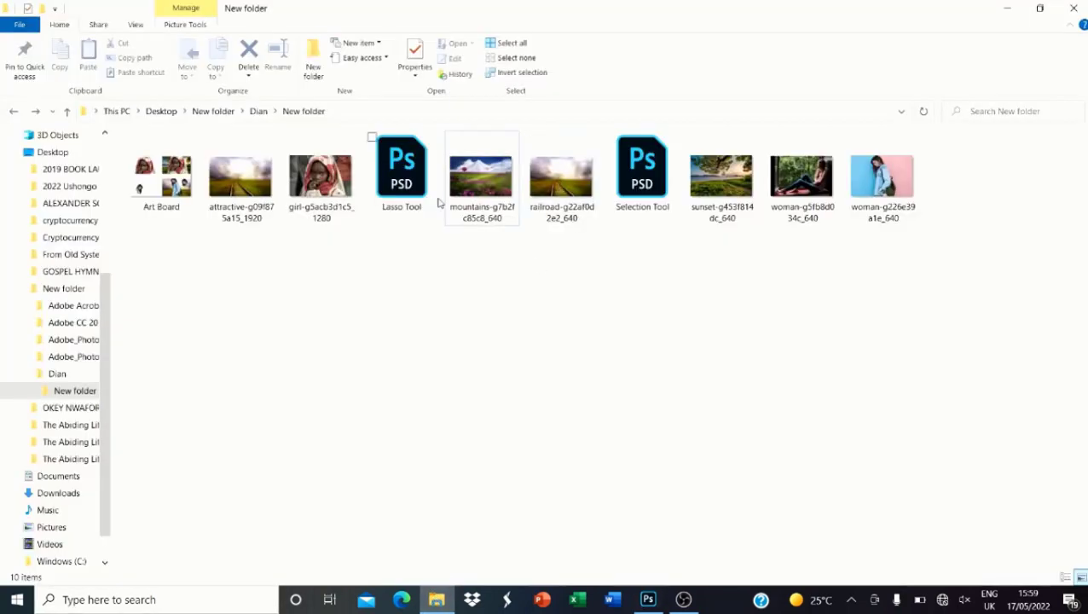
double_click(158, 203)
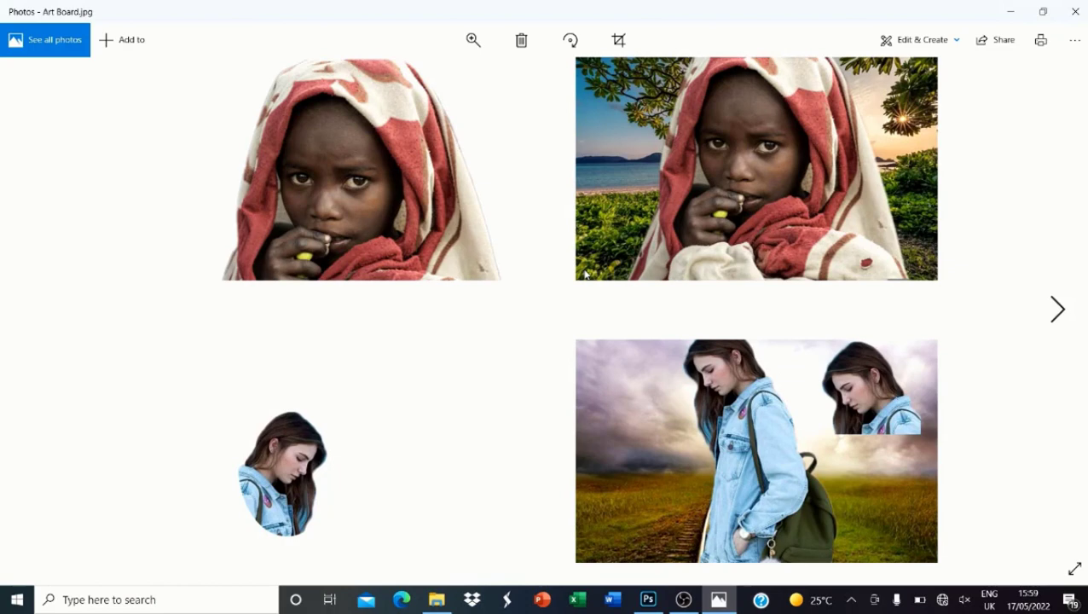
click(648, 599)
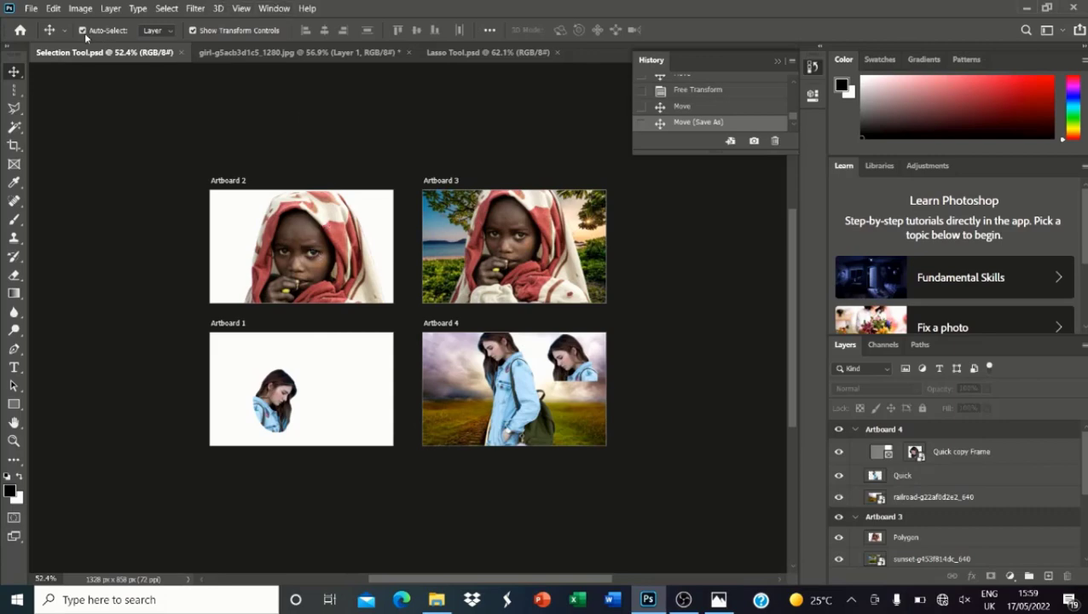
Start a Save for Web (Legacy) export of the artboards and choose JPEG as the format
click(31, 8)
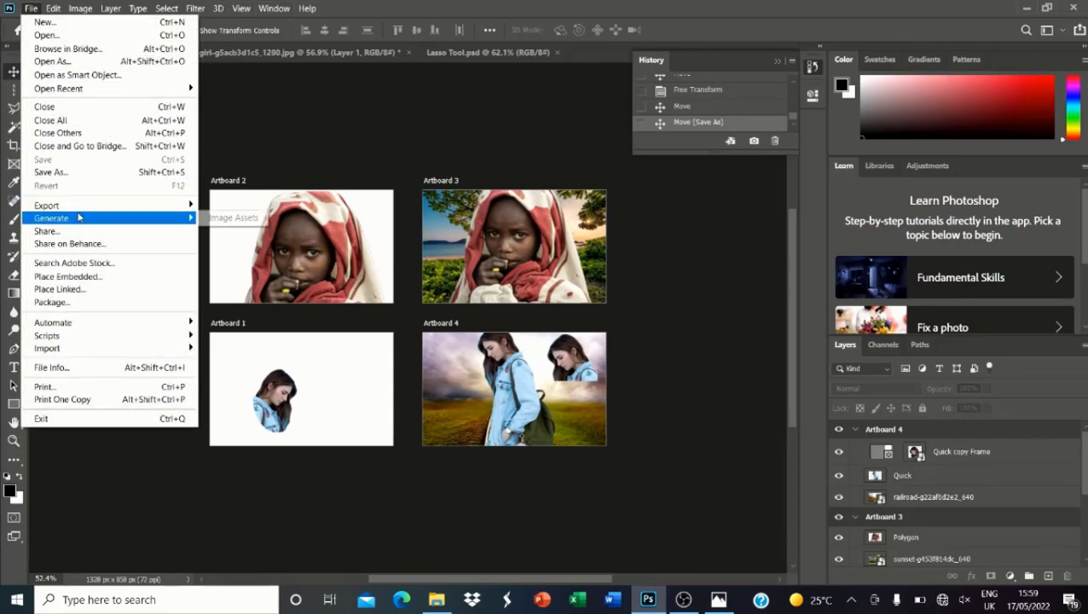
mouse_move(92, 209)
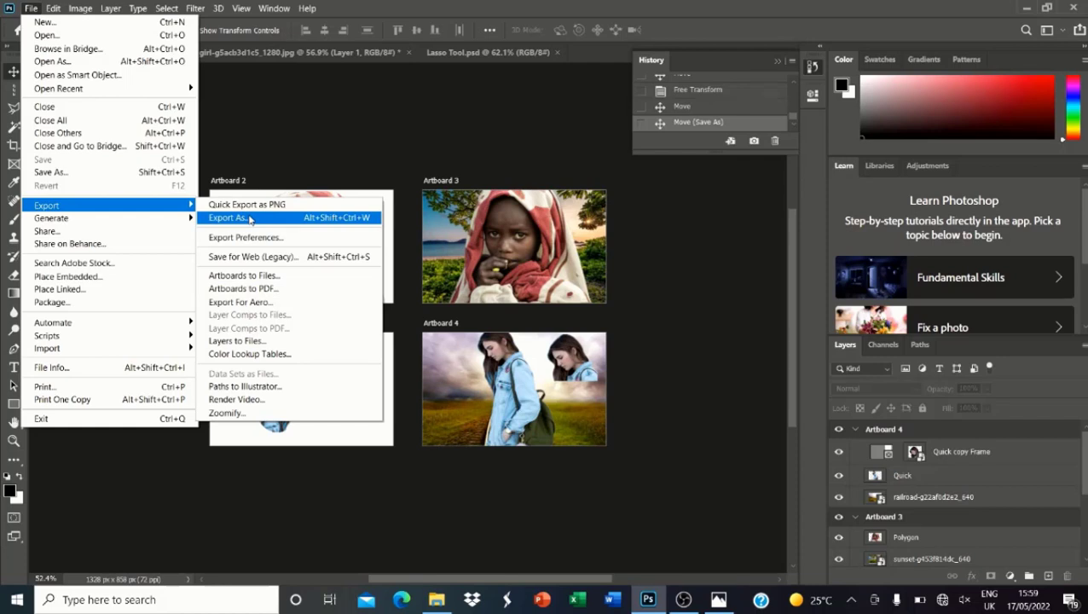
click(271, 265)
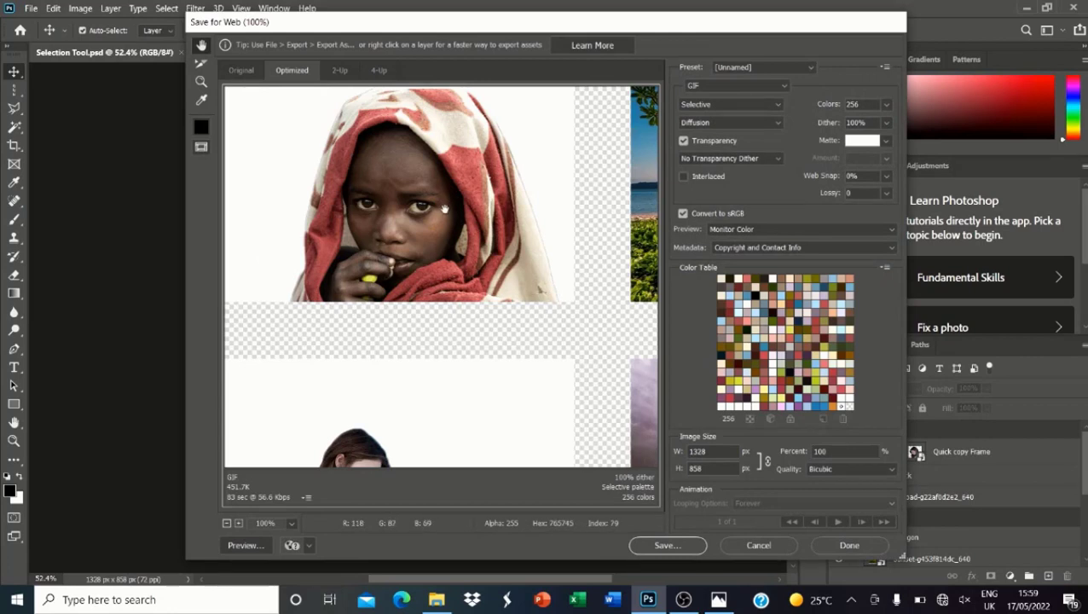
click(761, 87)
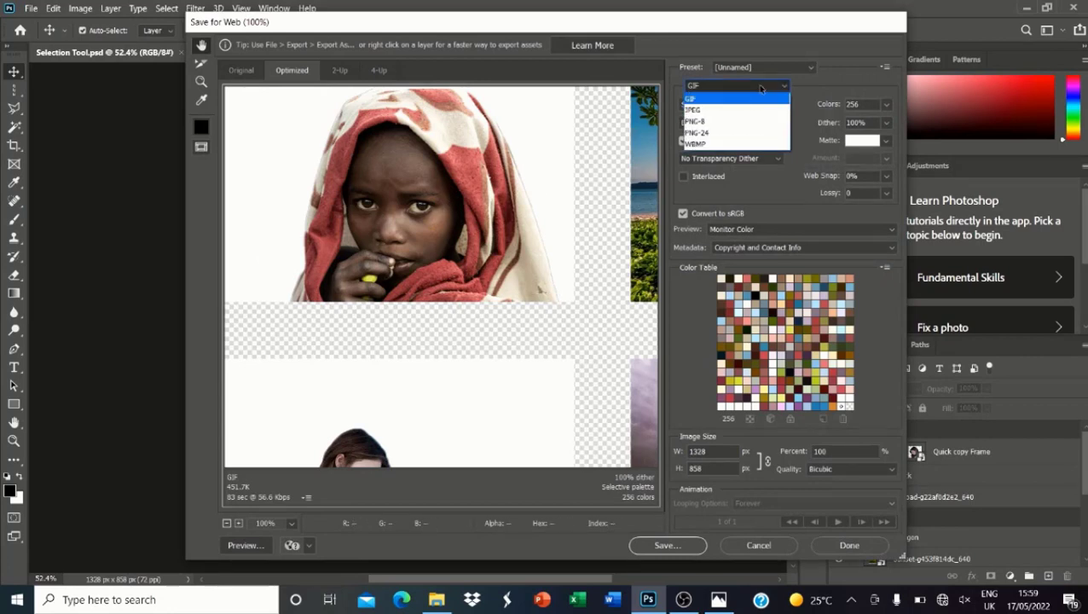
click(699, 112)
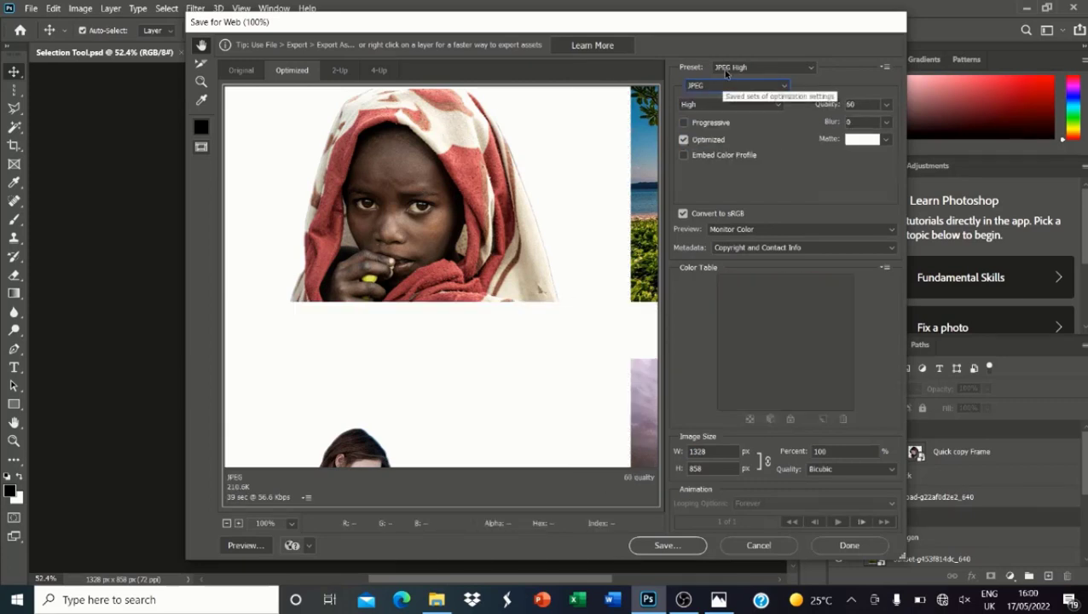
Set the web JPEG quality to Low and save the optimized image as Selection-Tool in the Documents folder
click(712, 104)
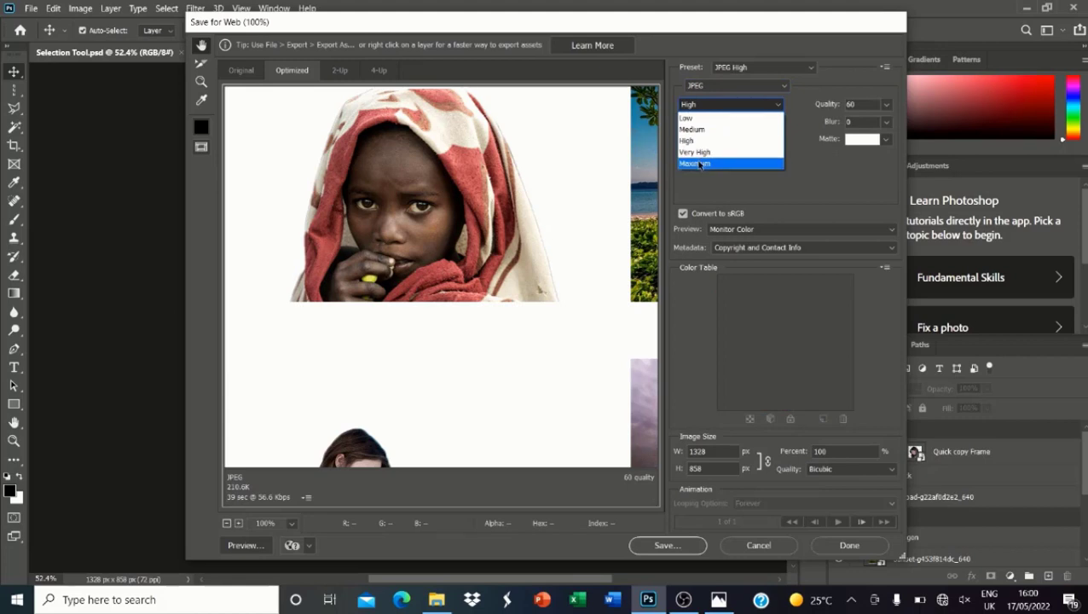
click(689, 118)
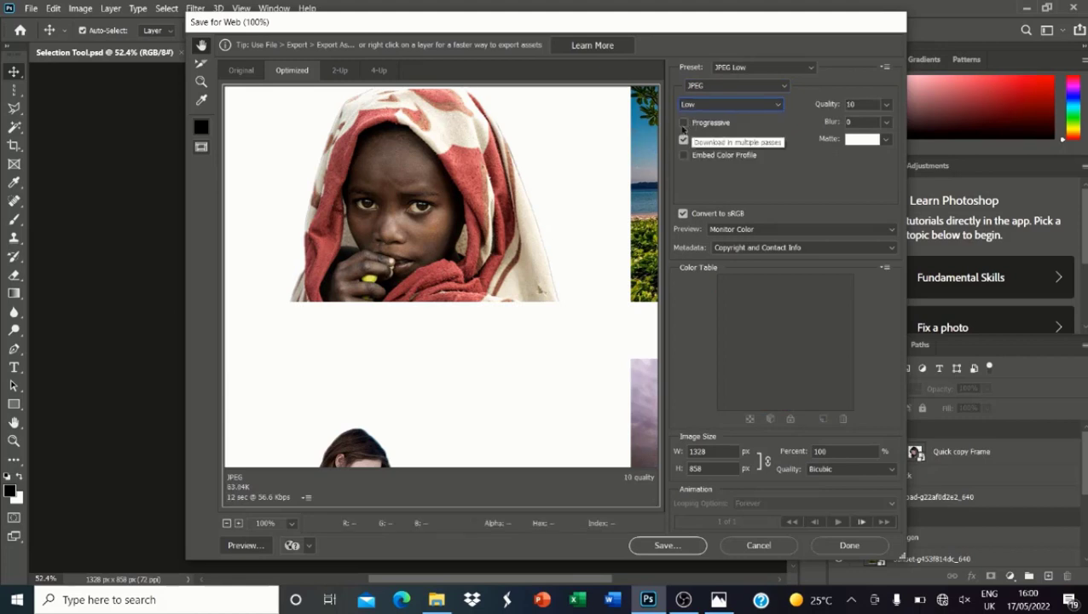
click(676, 548)
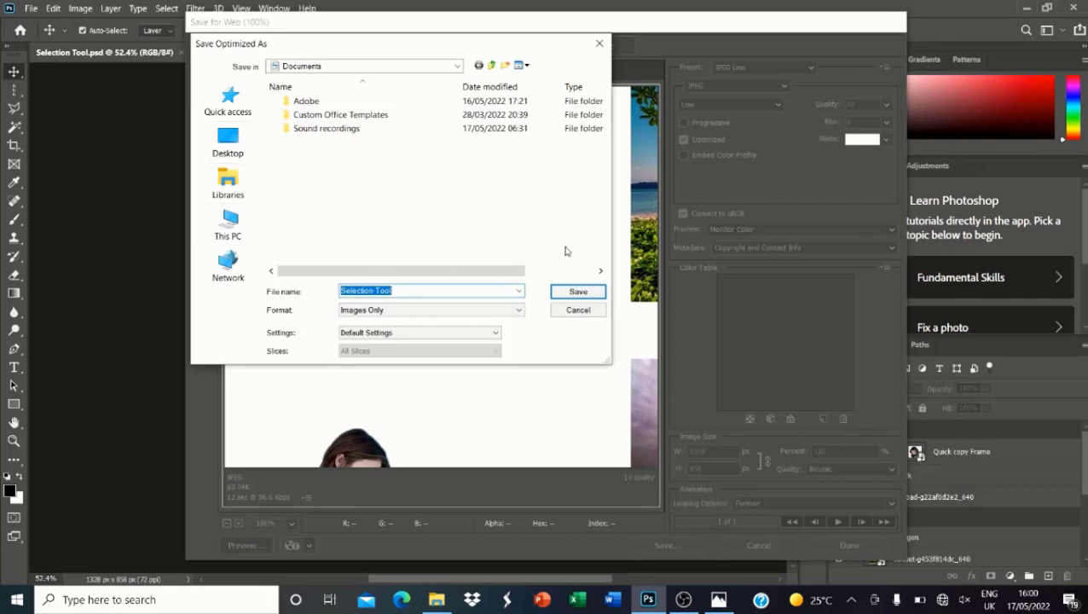
click(578, 291)
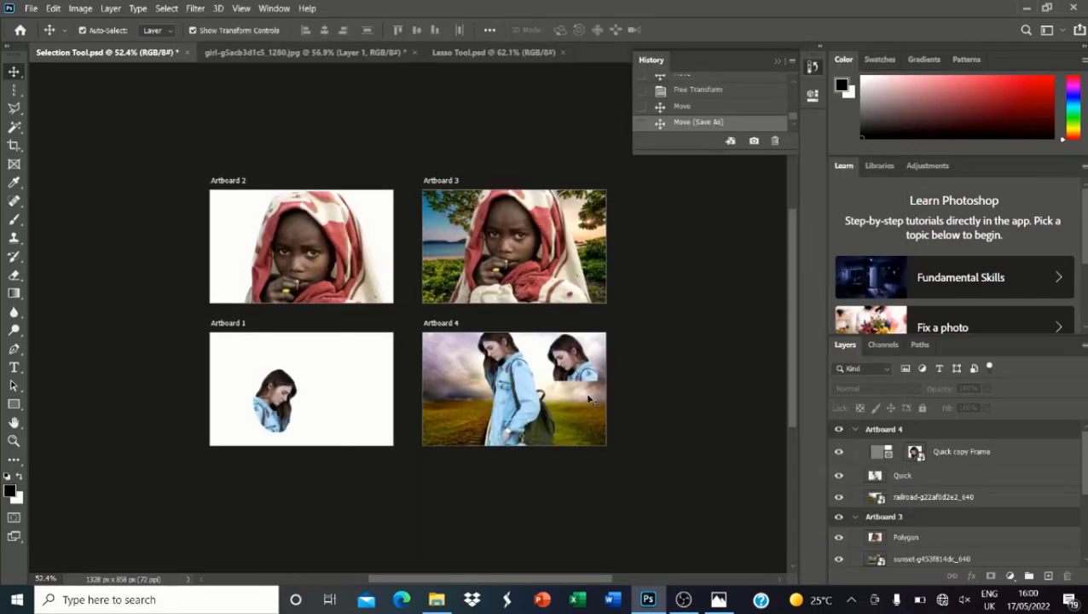
Switch to File Explorer, open the exported Selection-Tool image from the Documents folder to inspect it, and return to Photoshop
click(436, 600)
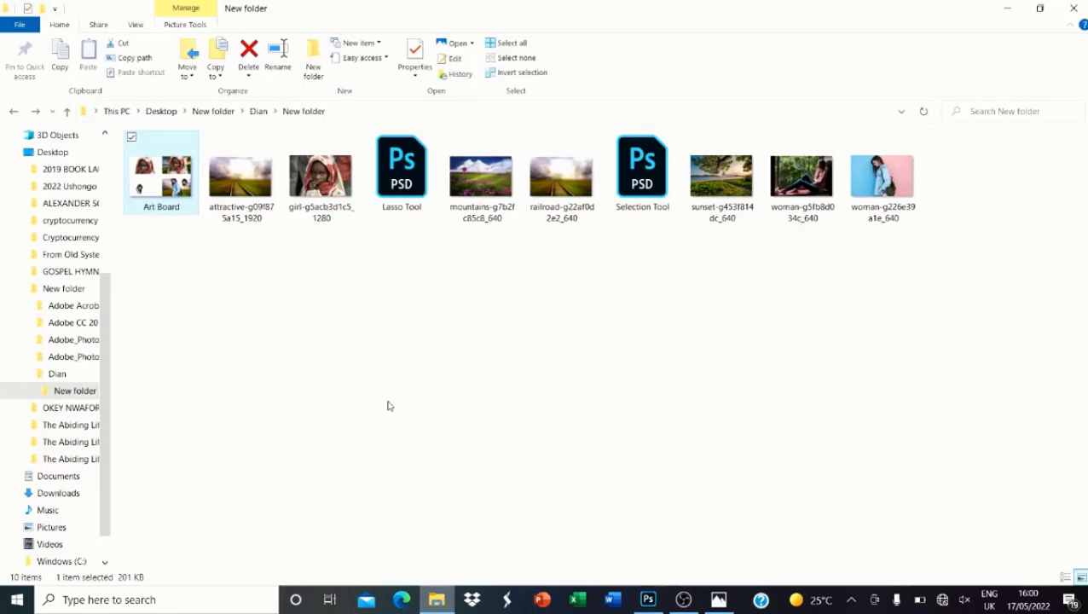
scroll(68, 188, up, 4)
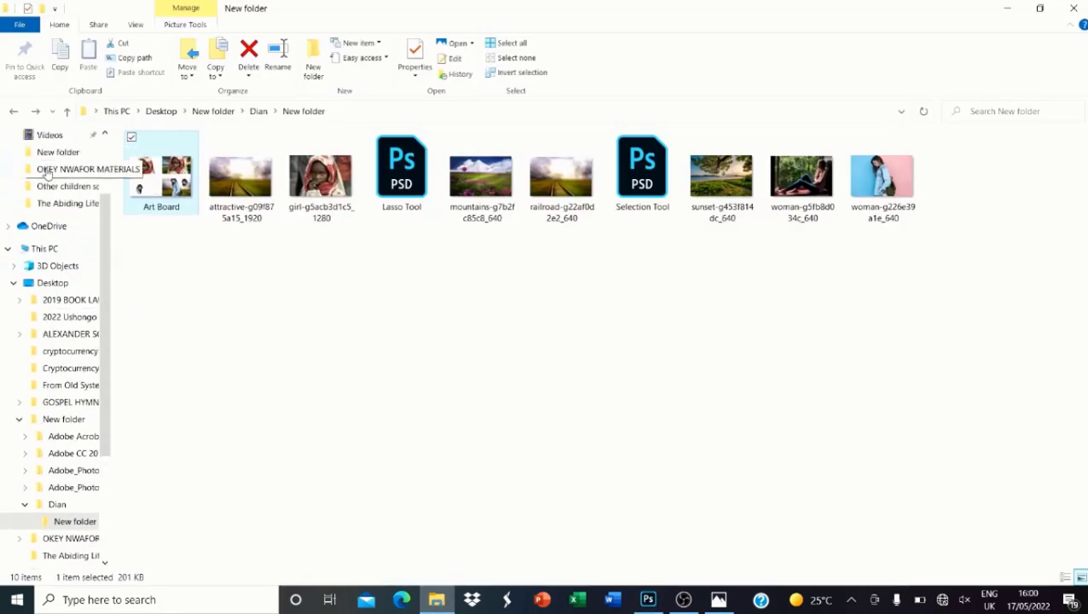
scroll(57, 198, up, 1)
click(56, 197)
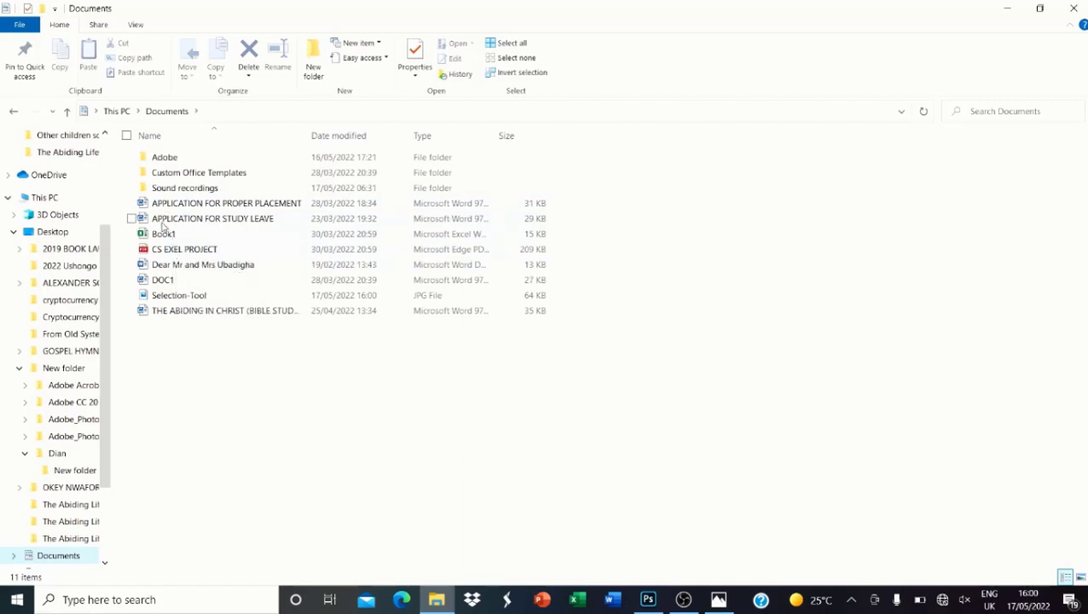
double_click(180, 295)
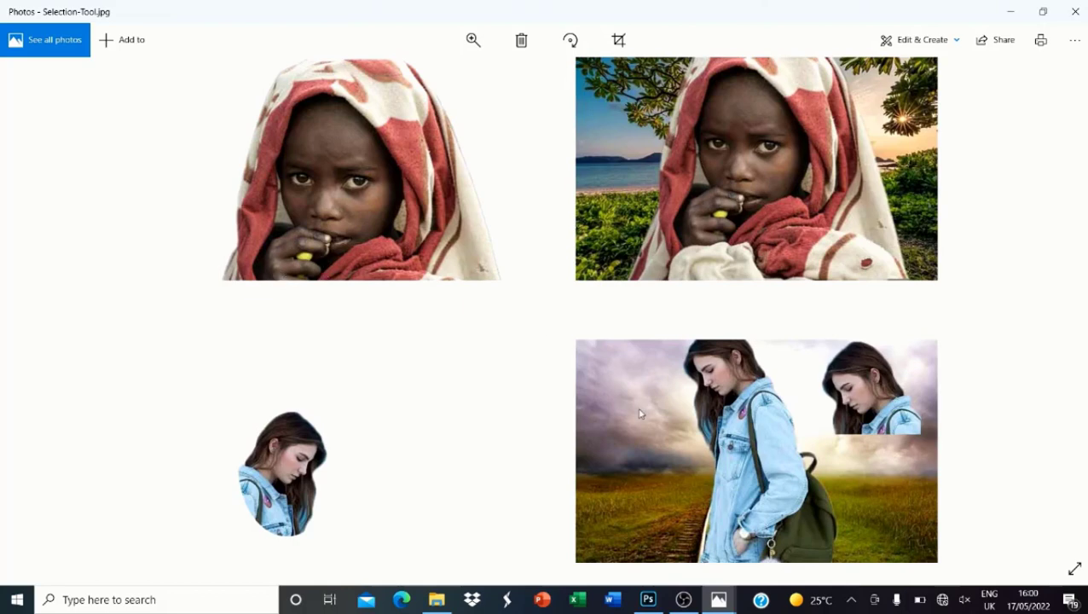
click(648, 599)
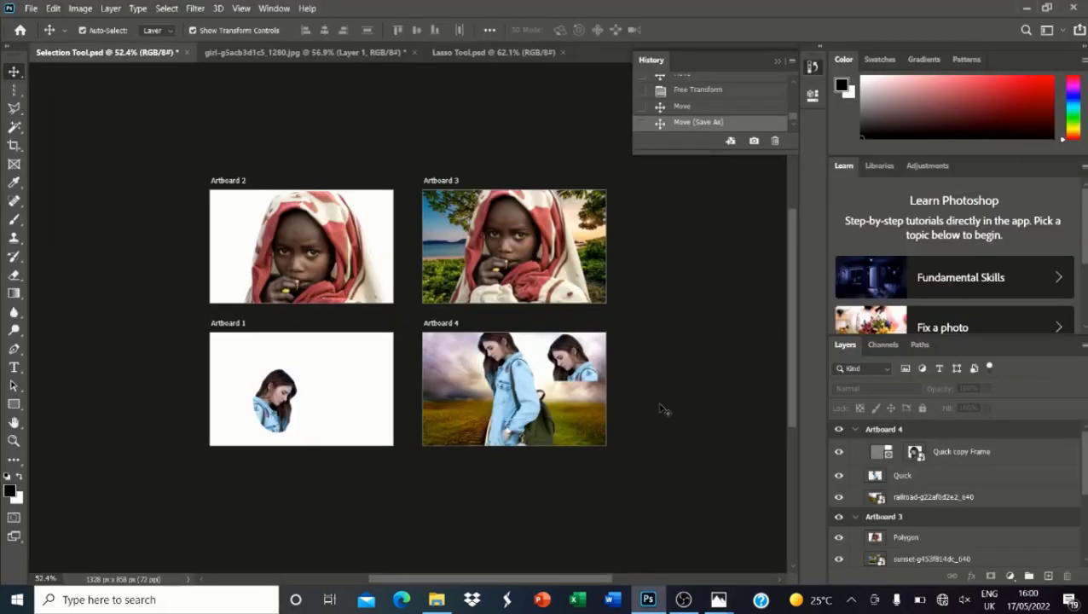